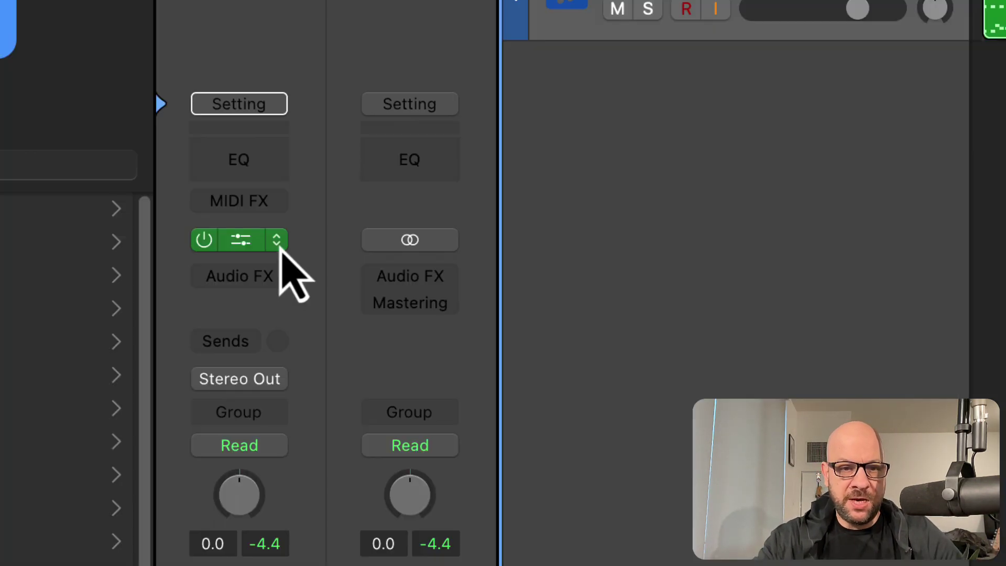
Load Addictive Drums 2 Multi-Output (4xStereo, 10xMono) into the Inst 1 instrument slot
left_click(279, 243)
mouse_move(303, 250)
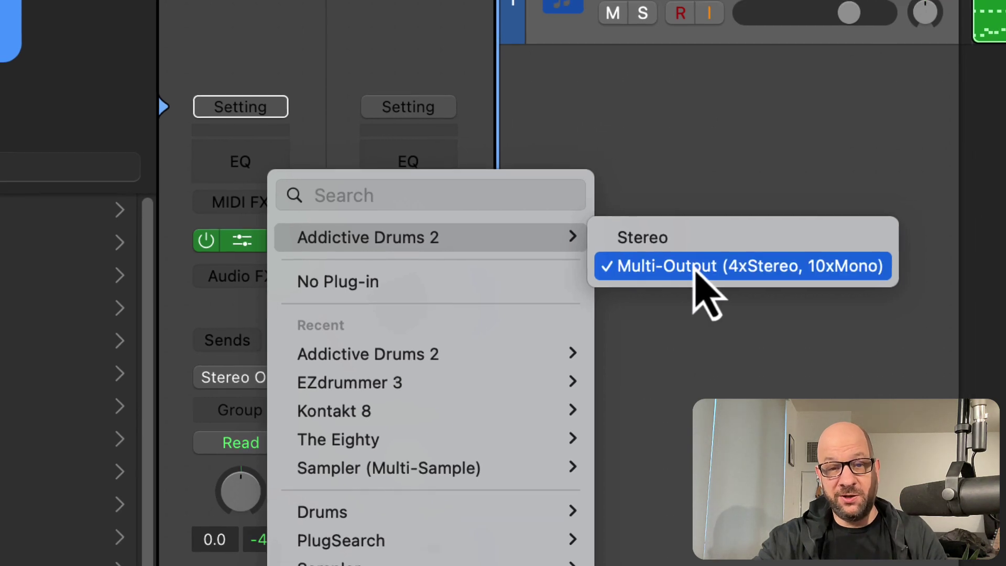
left_click(696, 268)
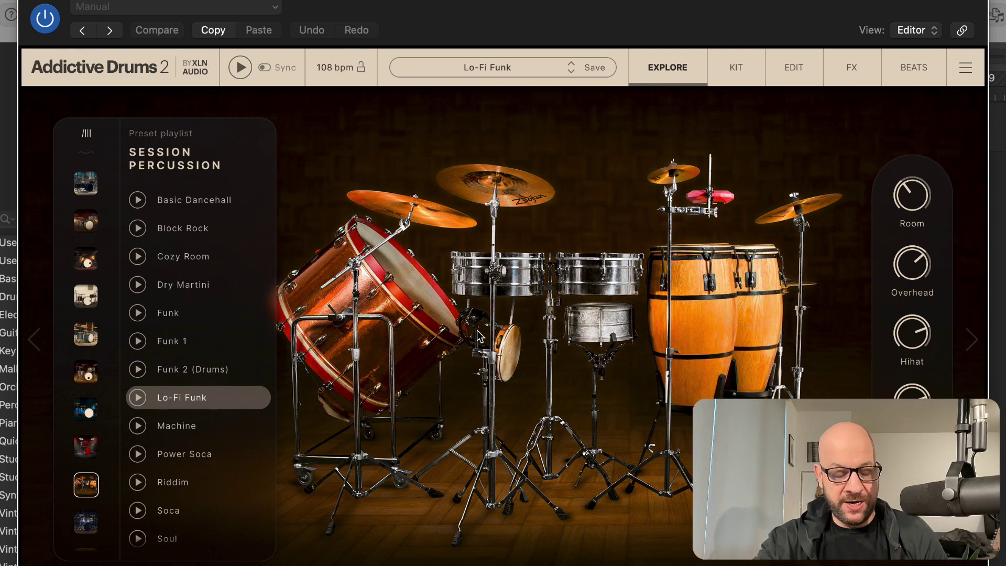
Show the mixer and add aux channels for the Addictive Drums outputs
key("super+w")
key("x")
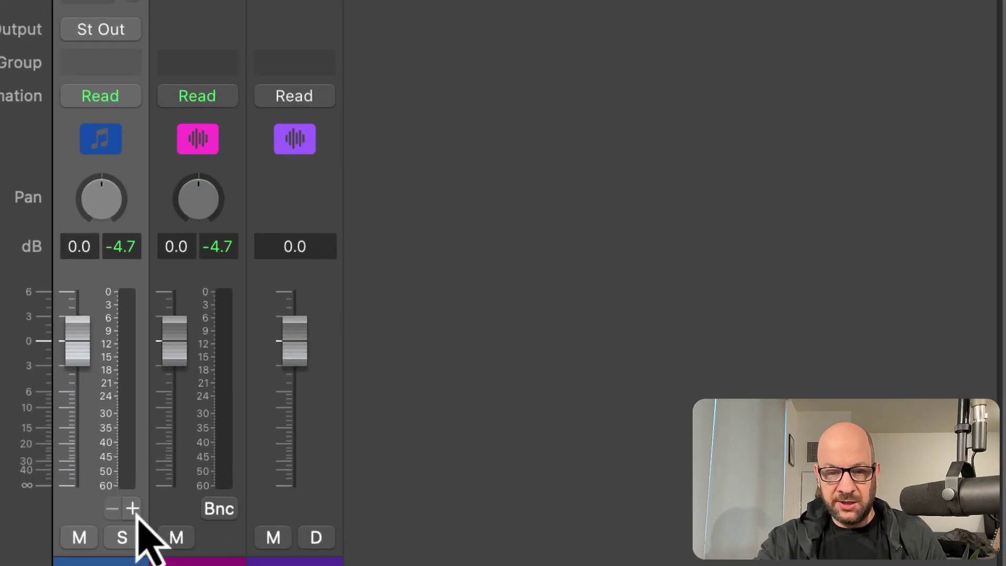
left_click(132, 506)
left_click(132, 506)
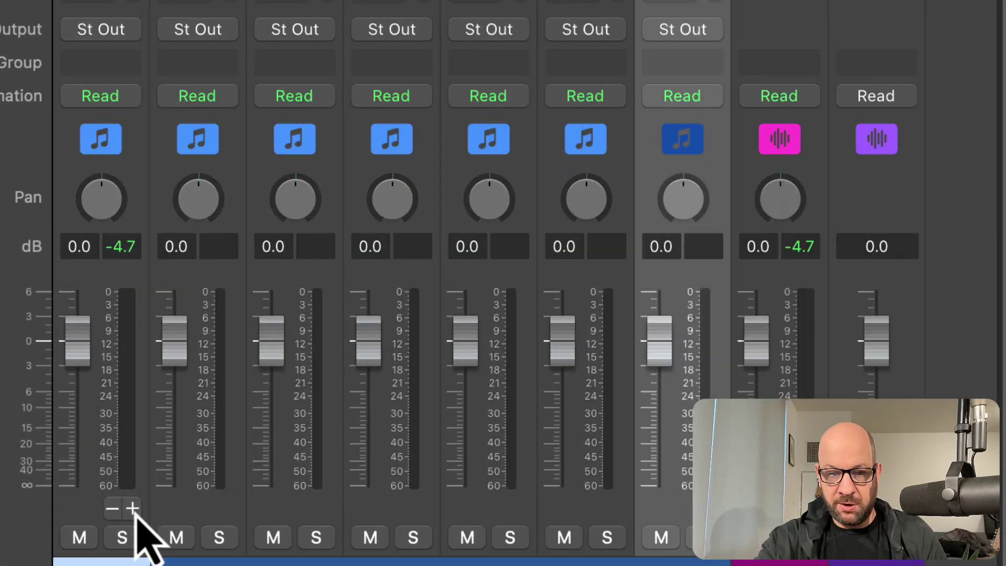
left_click(133, 506)
left_click(134, 508)
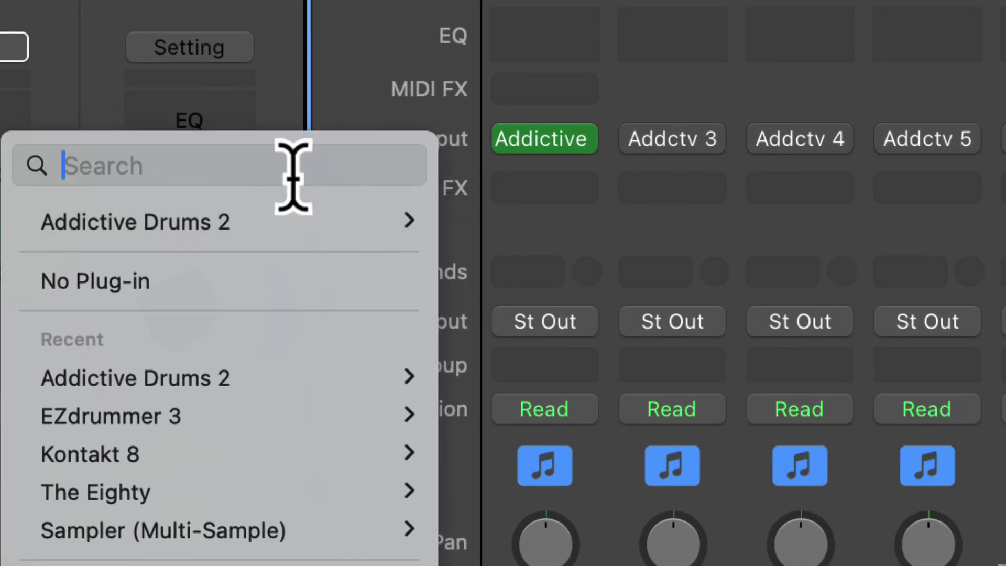
left_click(325, 54)
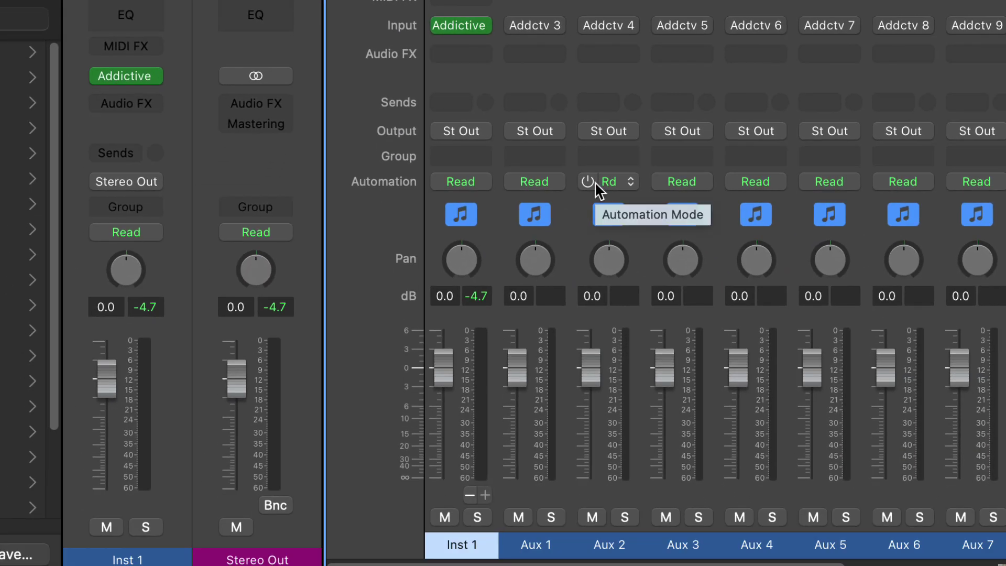
Play the drums, solo and unsolo Inst 1, then reopen Addictive Drums 2
key("space")
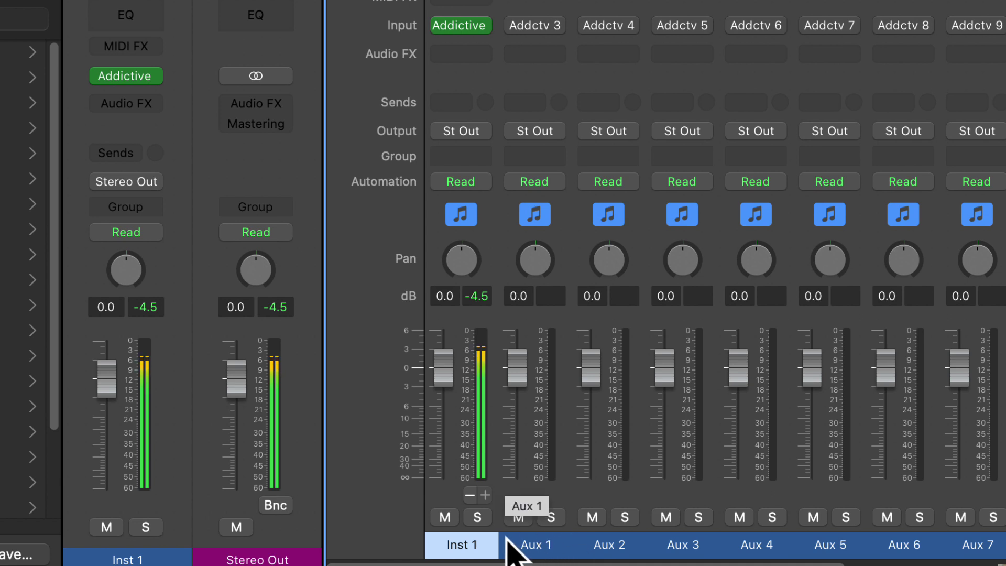
left_click(477, 516)
left_click(477, 516)
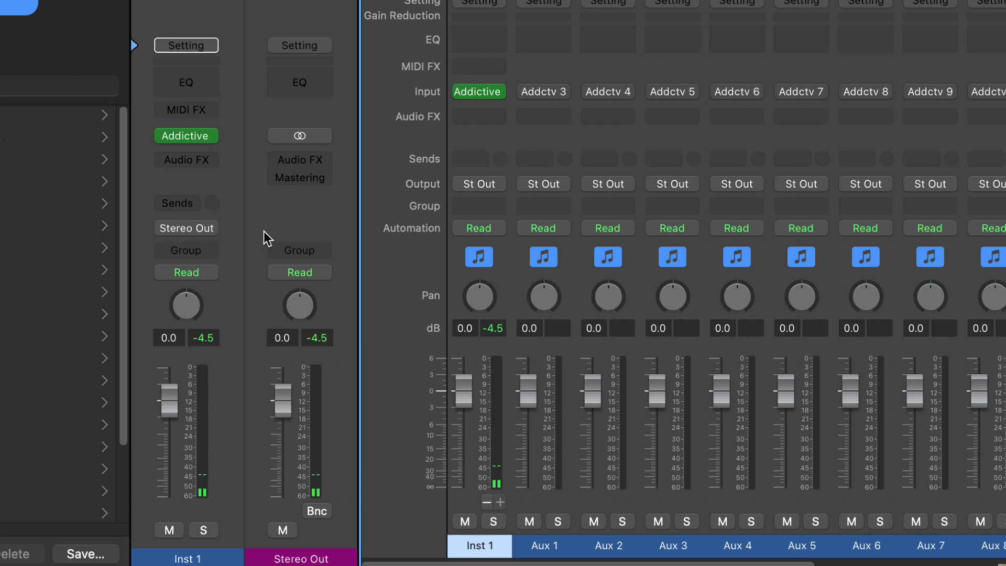
left_click(125, 76)
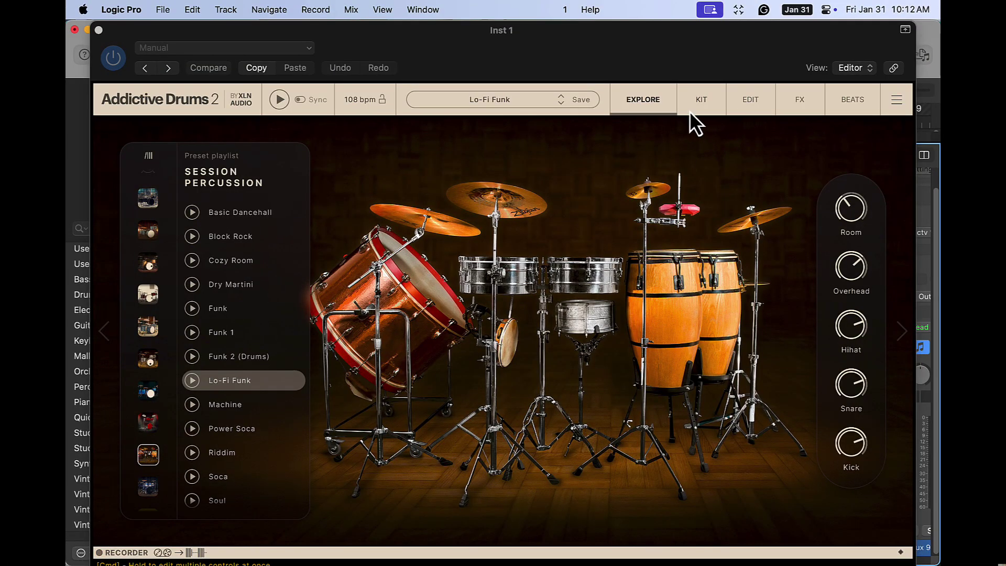
Browse the EDIT, FX and KIT pages, then return to the Edit page's MASTER channel
left_click(751, 102)
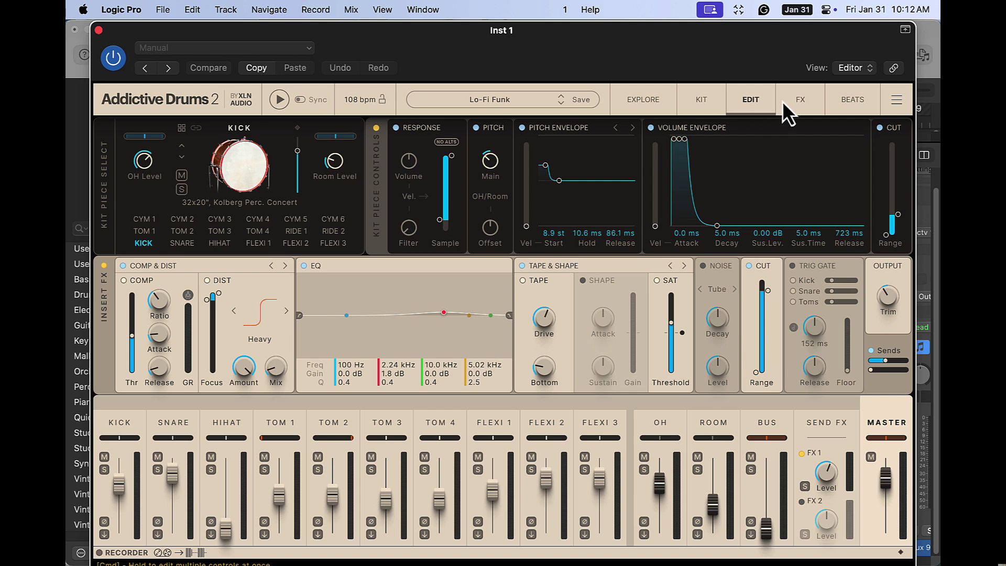
left_click(796, 99)
left_click(759, 100)
left_click(709, 100)
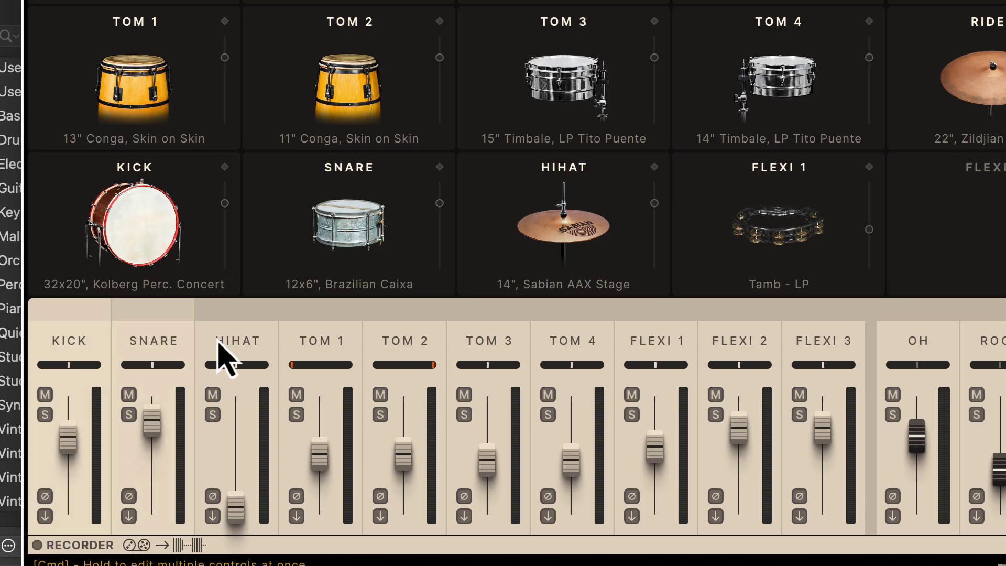
left_click(45, 516)
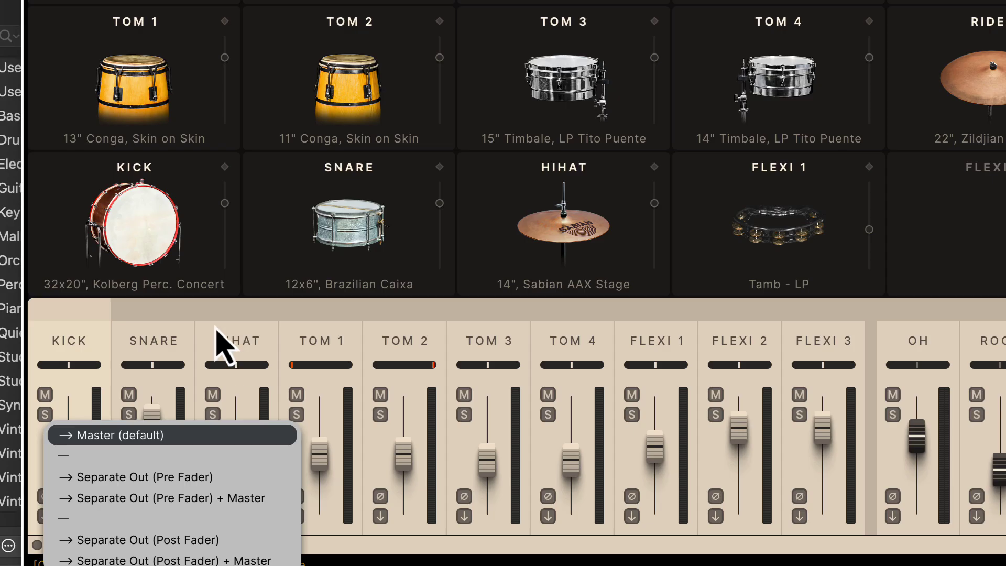
left_click(240, 282)
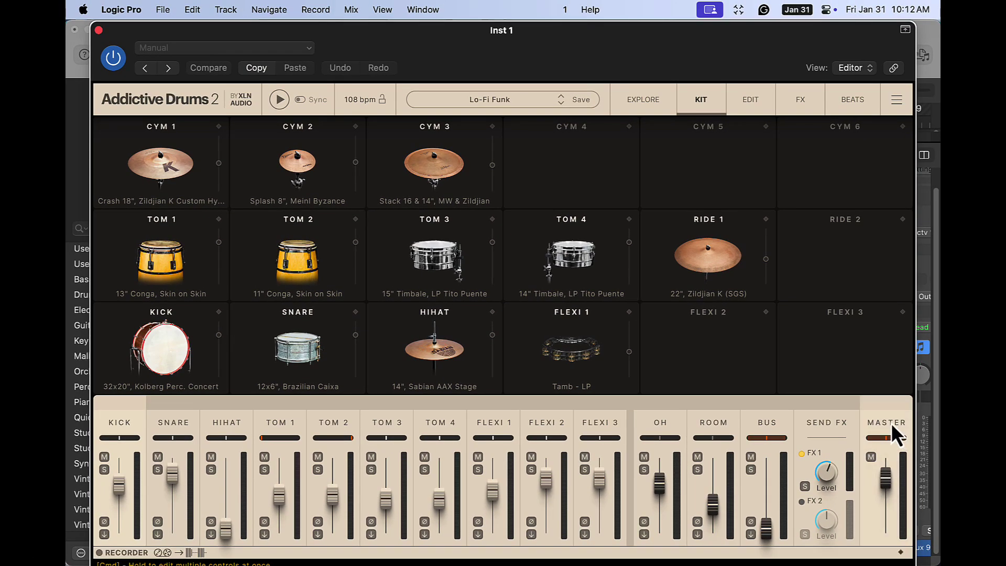
left_click(891, 425)
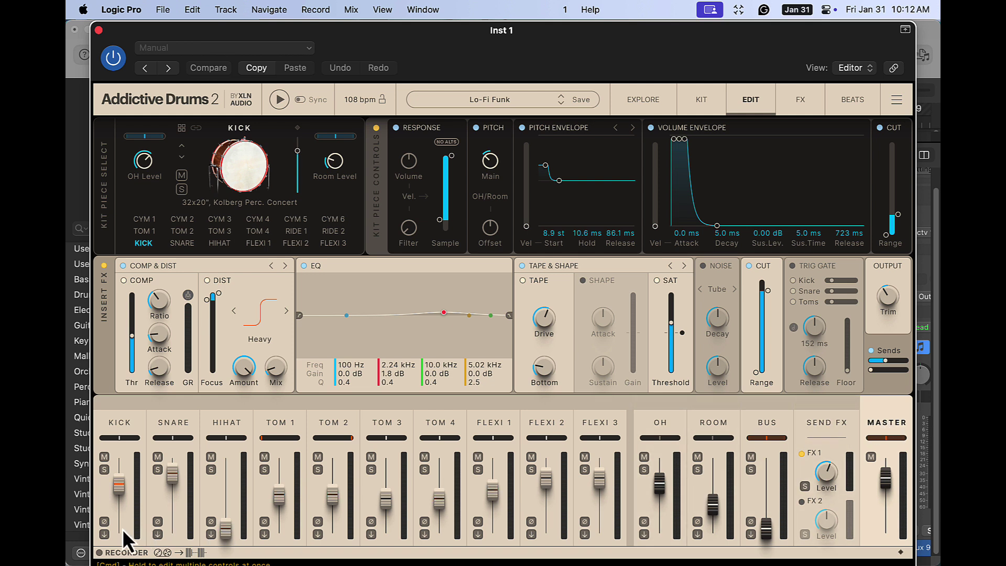
Route Kick, OH and Bus to Separate Out (Post Fader) + Master, leaving Tom 1 unchanged
left_click(104, 534)
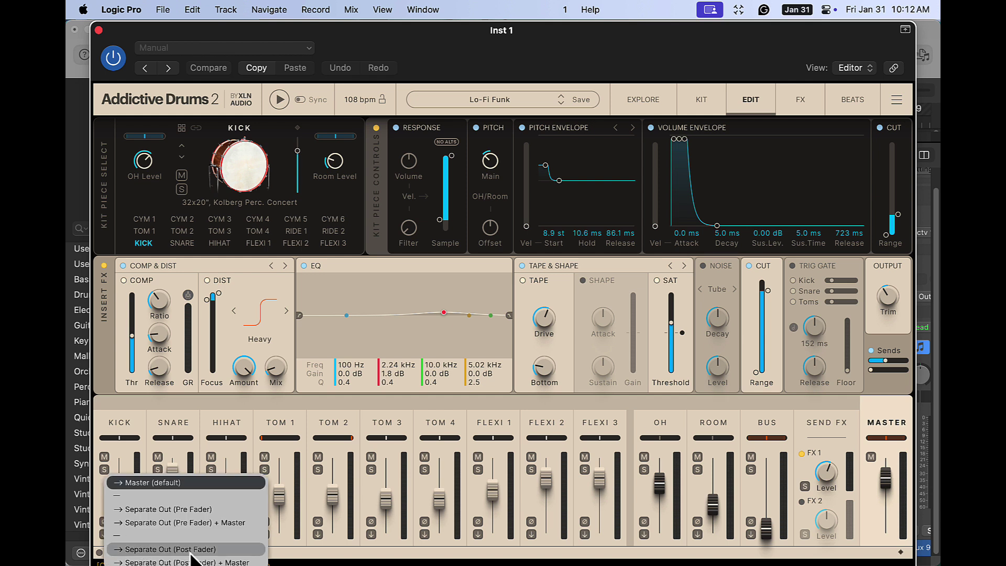
left_click(205, 561, "super")
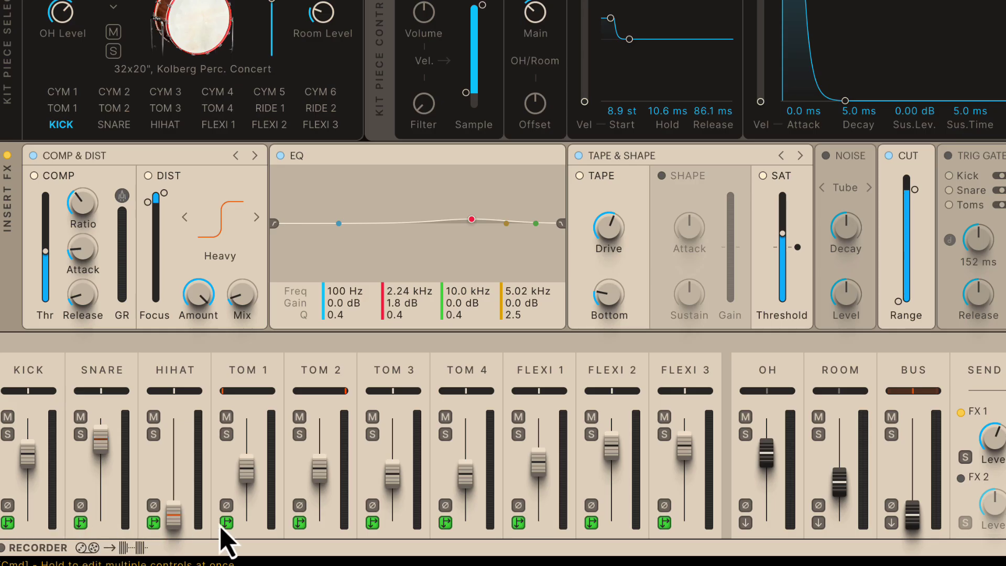
left_click(745, 523)
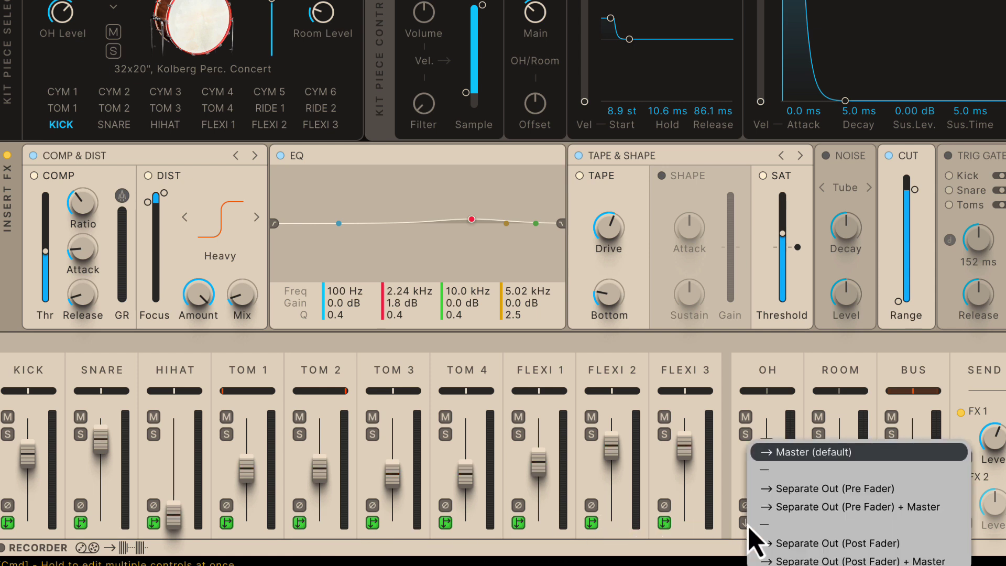
left_click(770, 559)
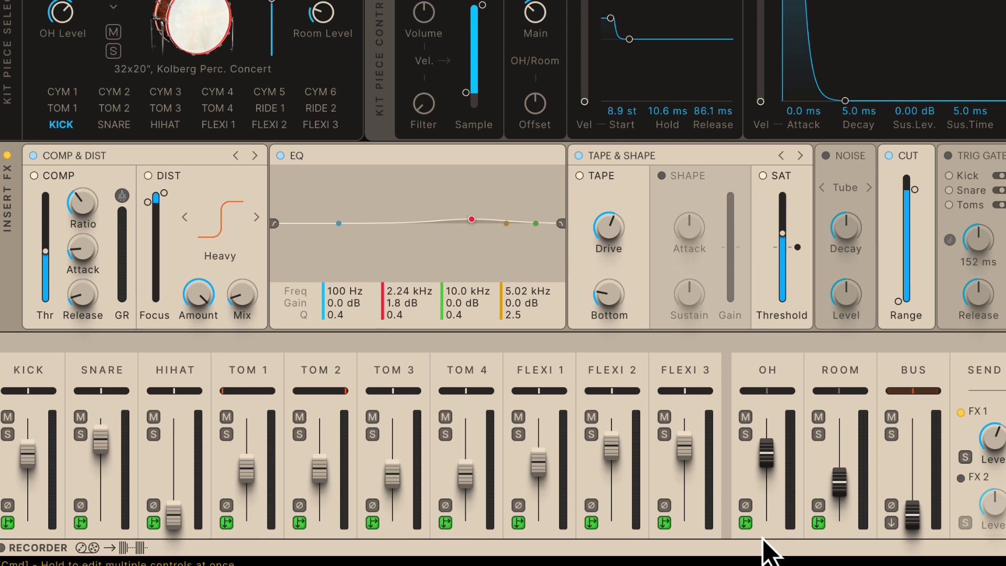
left_click(890, 523)
left_click(916, 559)
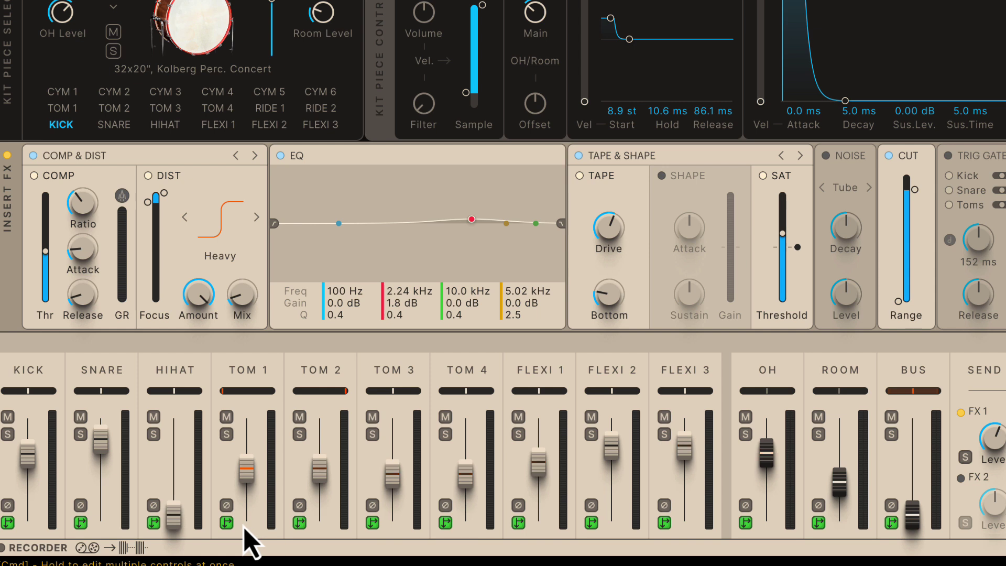
left_click(226, 522)
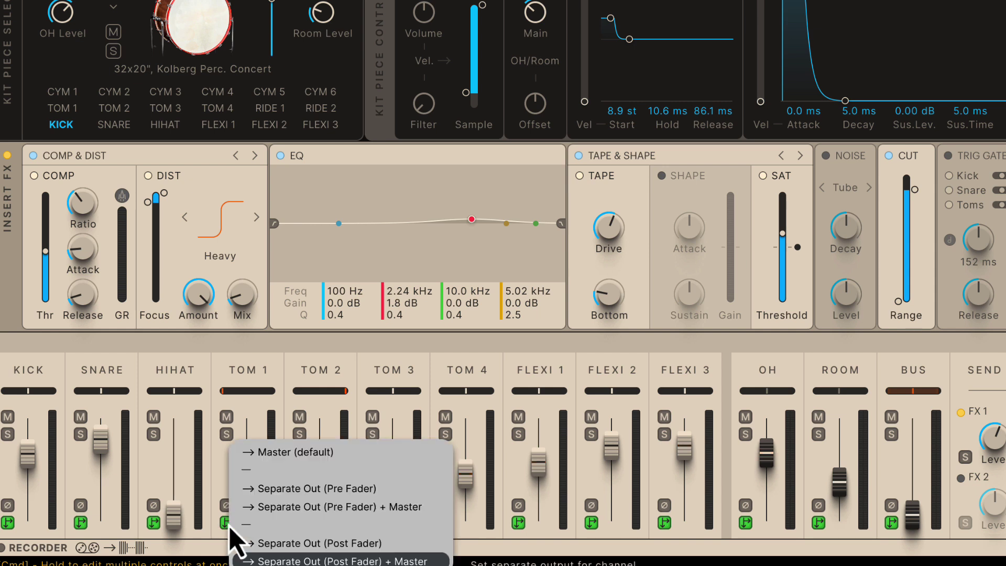
left_click(206, 538)
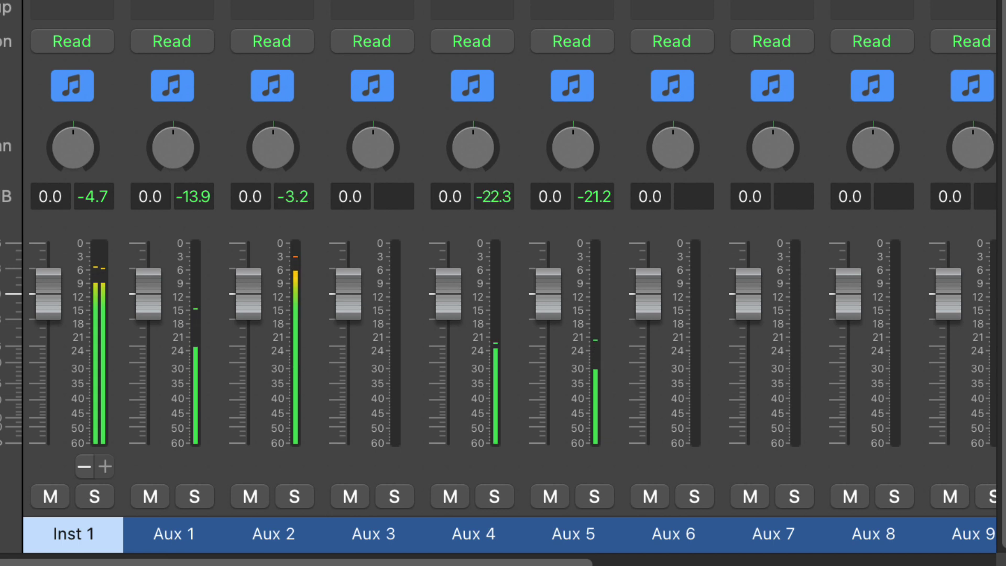
left_click(195, 495)
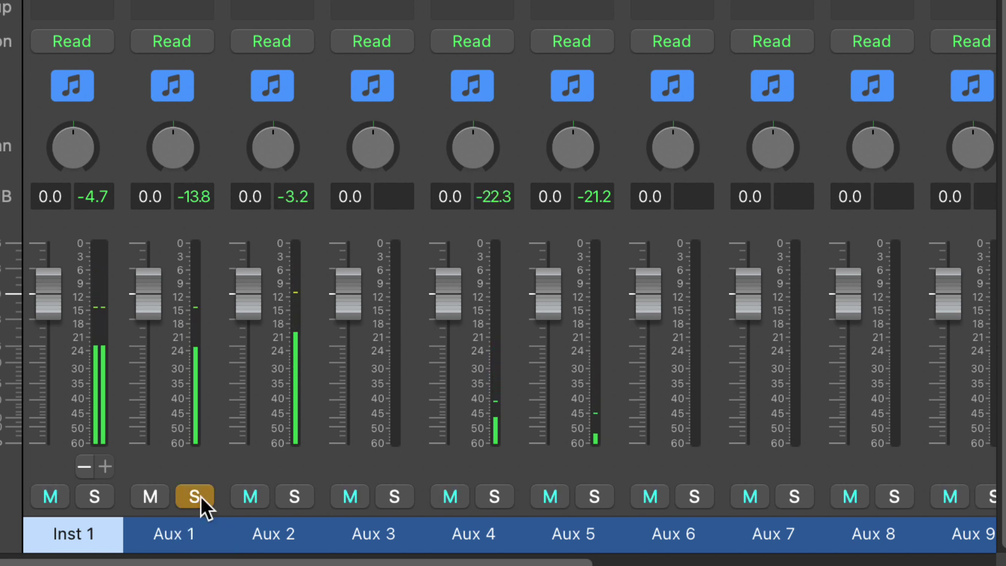
left_click(201, 495)
left_click(294, 496)
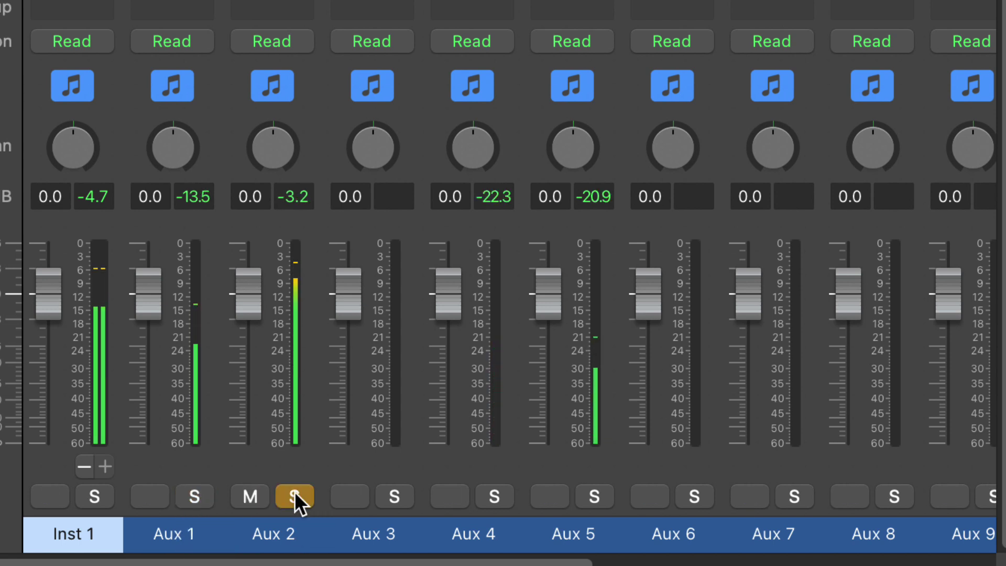
left_click(294, 495)
left_click(600, 496)
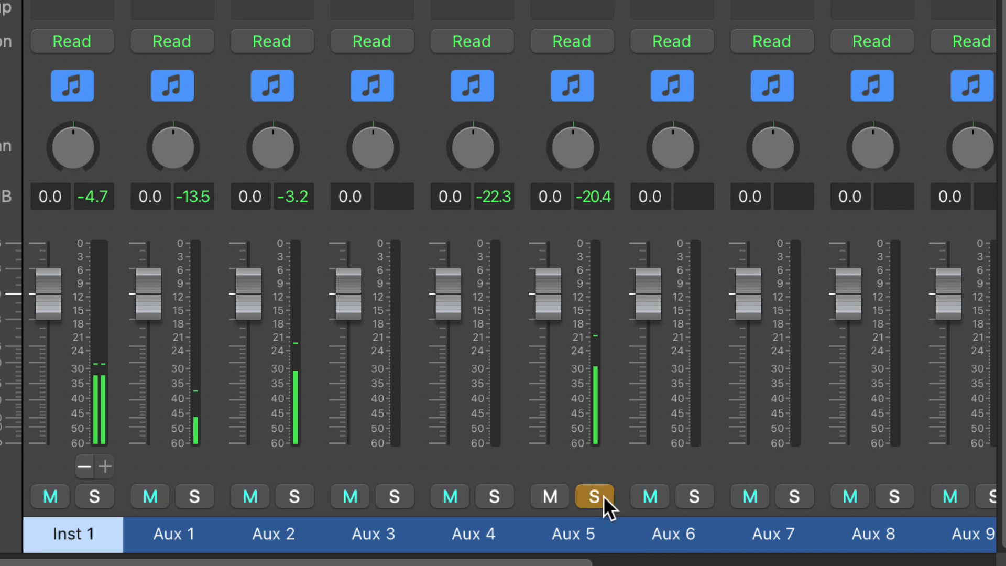
left_click(603, 496)
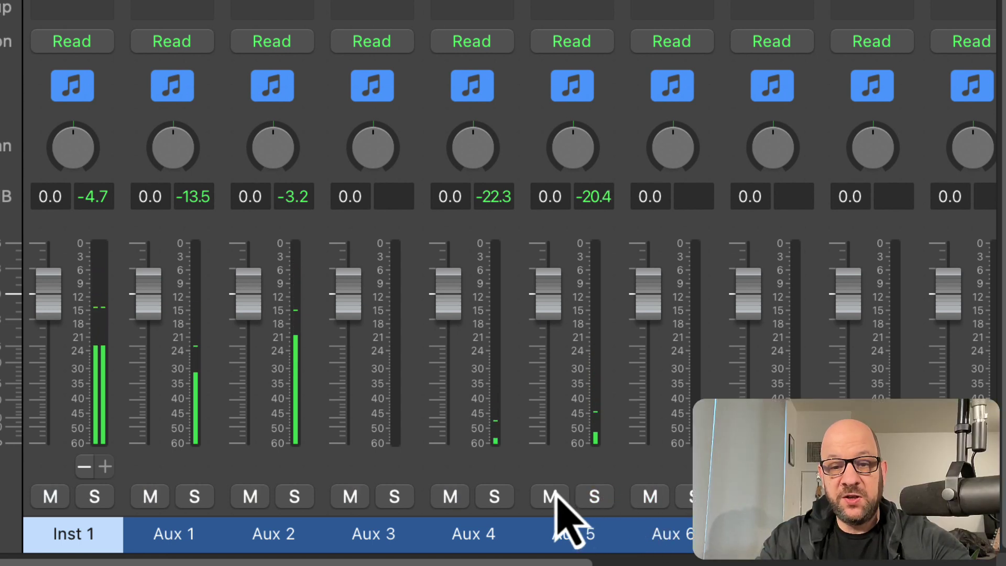
left_click(169, 403)
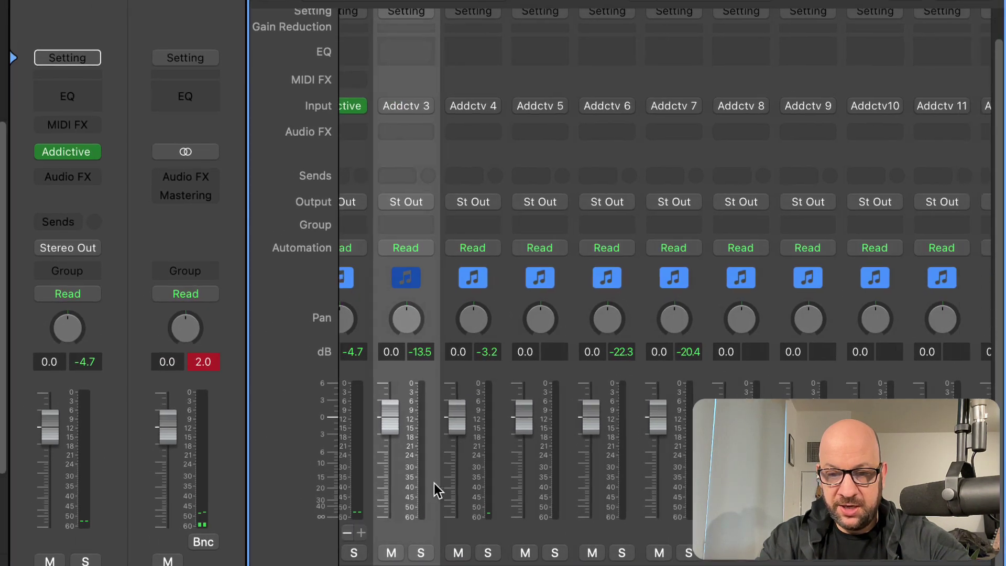
Create tracks for the remaining Addictive output strips, including Add17-18, down to Aux 13
scroll(434, 488, "right", 10)
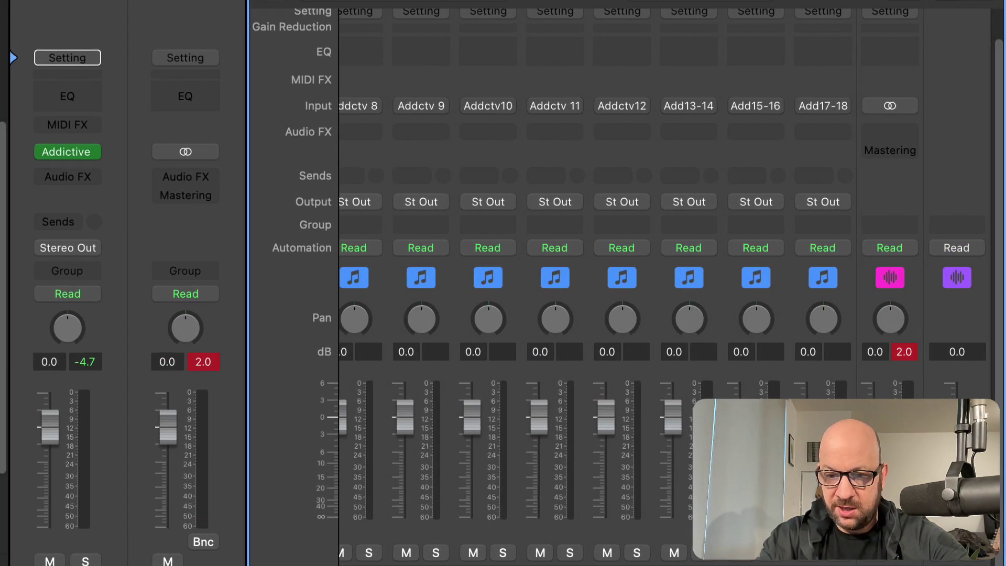
left_click(796, 389)
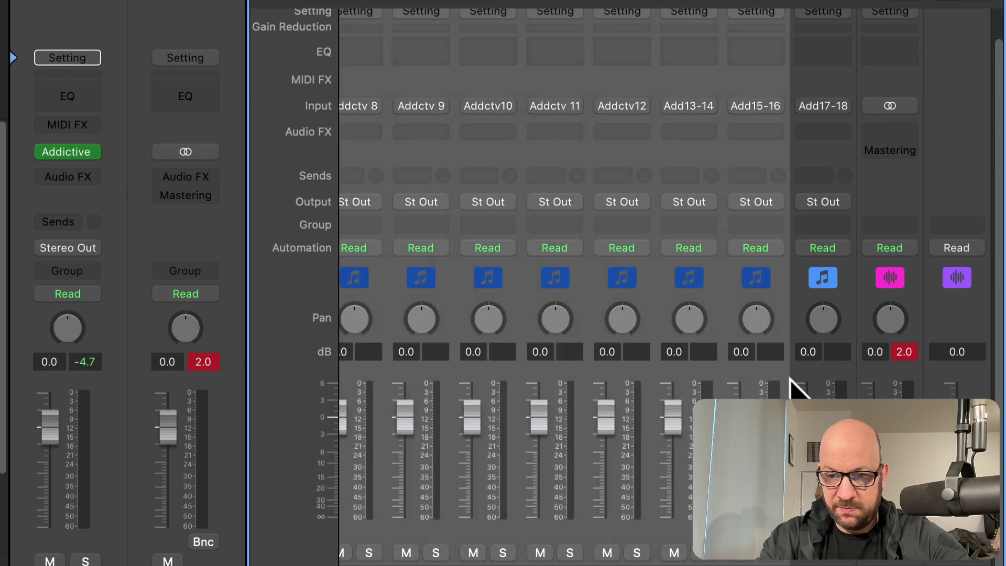
left_click_drag(804, 379, 813, 385)
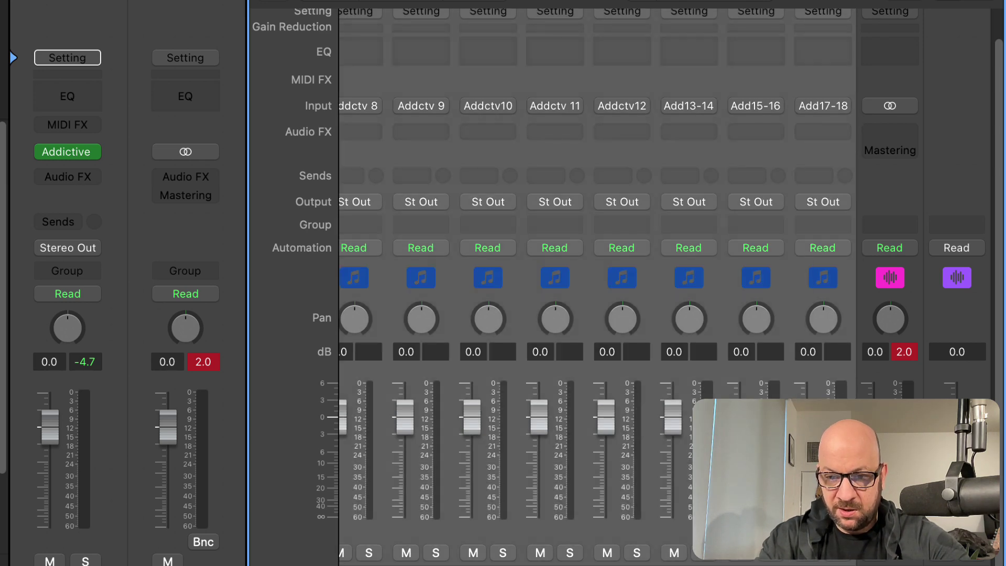
scroll(665, 285, "left", 8)
scroll(665, 284, "right", 2)
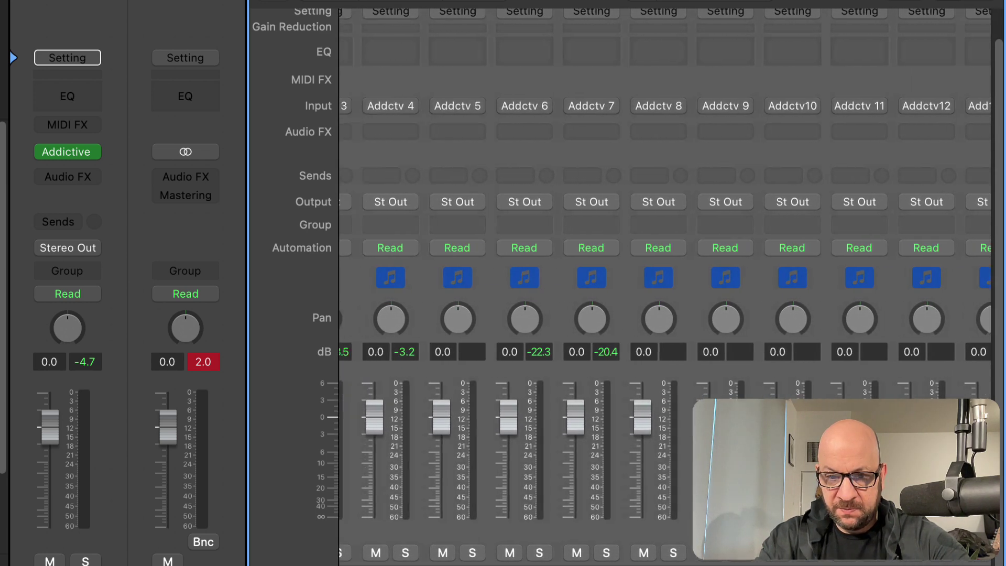
scroll(664, 285, "left", 4)
right_click(534, 366)
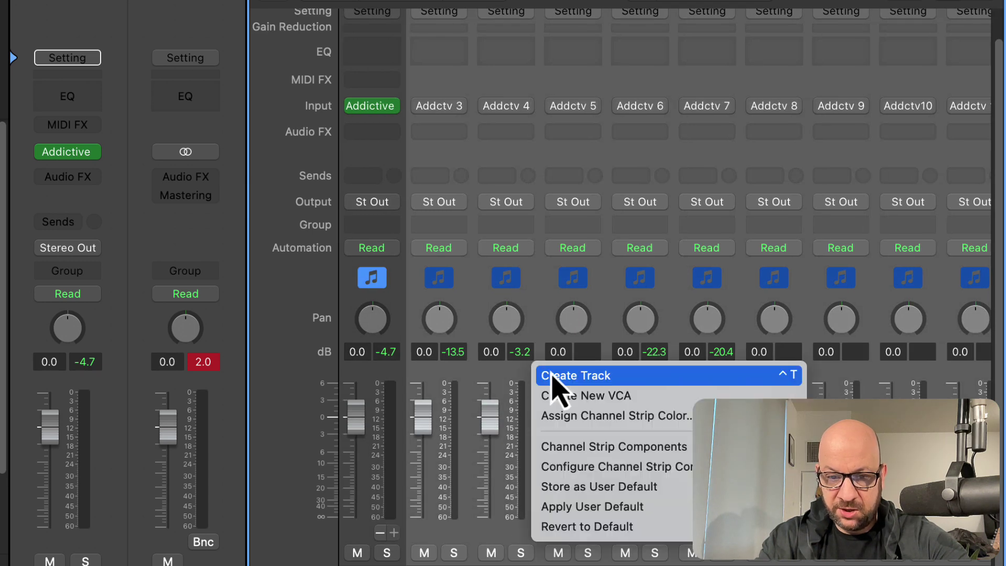
left_click(551, 375)
key("x")
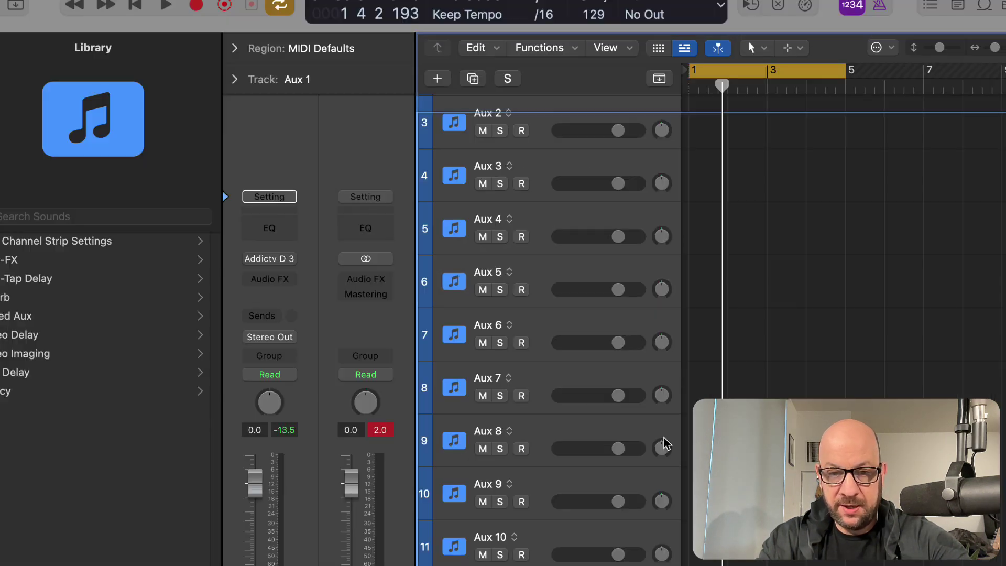
scroll(625, 489, "down", 4)
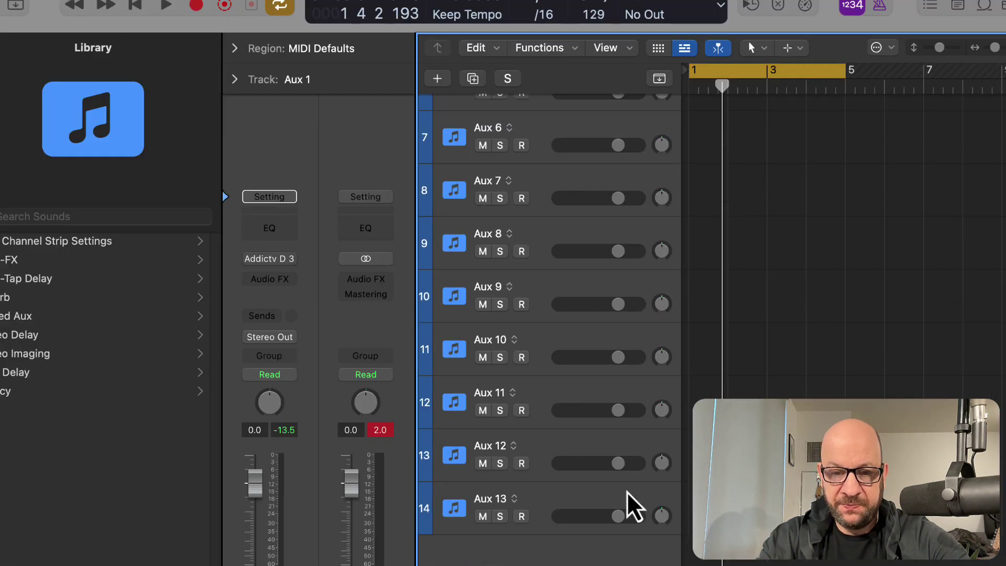
Pack tracks Inst 1 through Aux 13 into a new summing stack, Sum 14
left_click(589, 499)
scroll(588, 471, "up", 6)
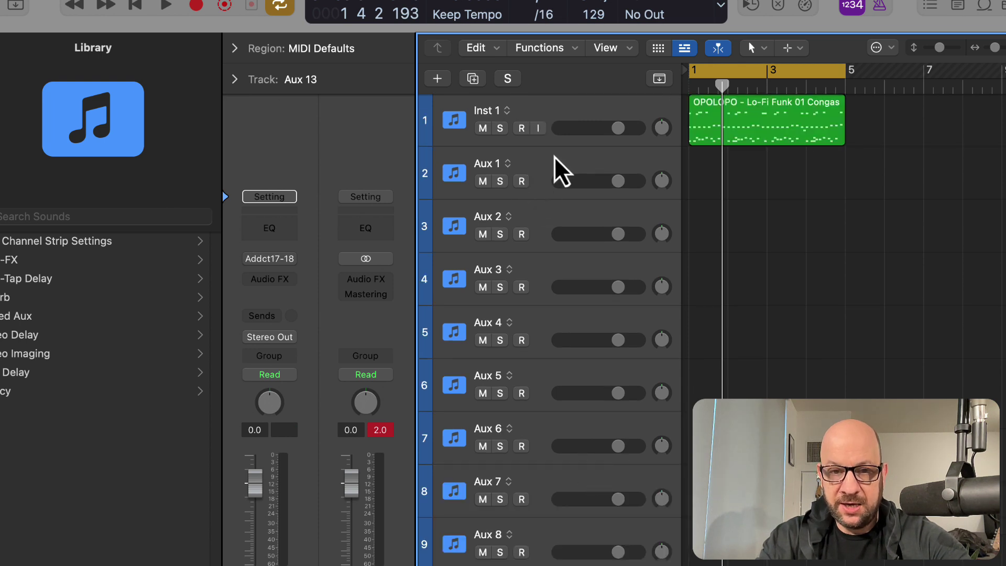
left_click(571, 111, "shift")
scroll(570, 108, "down", 4)
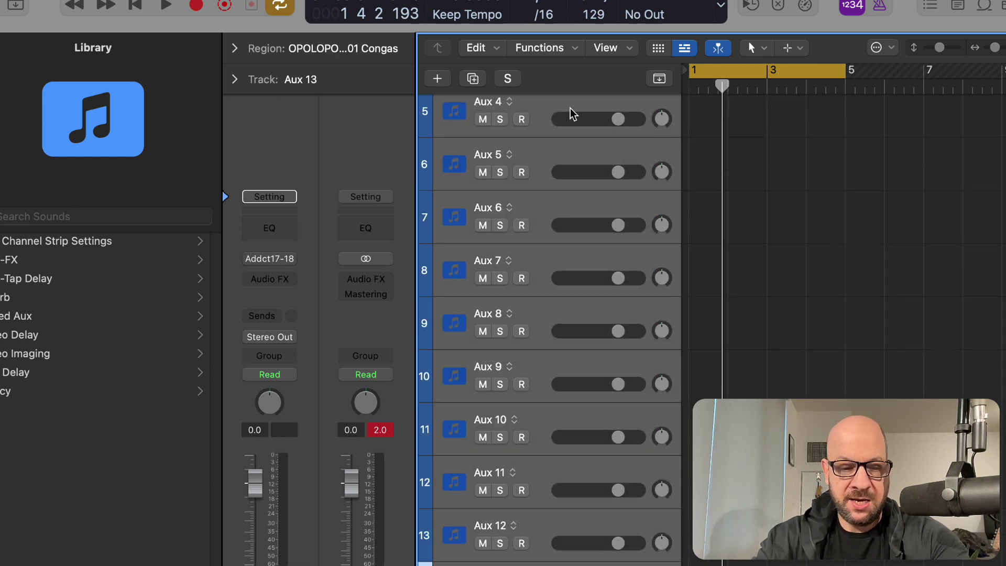
key("super+shift+d")
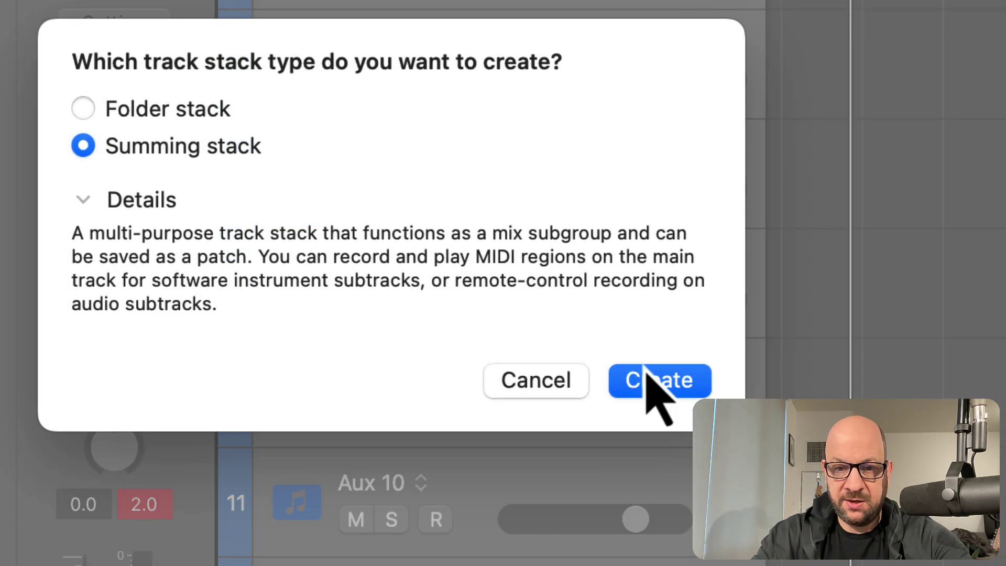
left_click(647, 370)
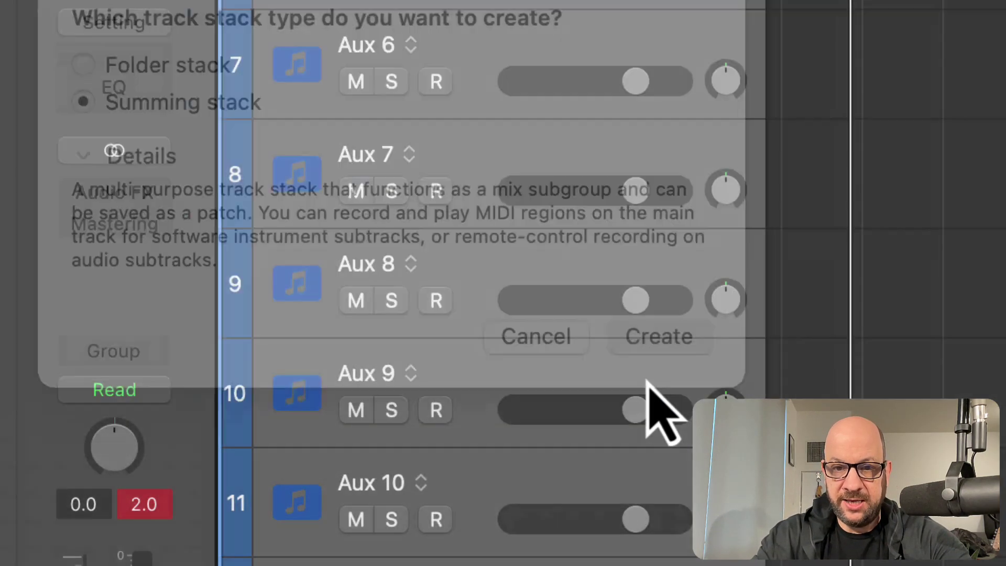
Rename the Sum 14 stack to DRUMS
double_click(511, 110)
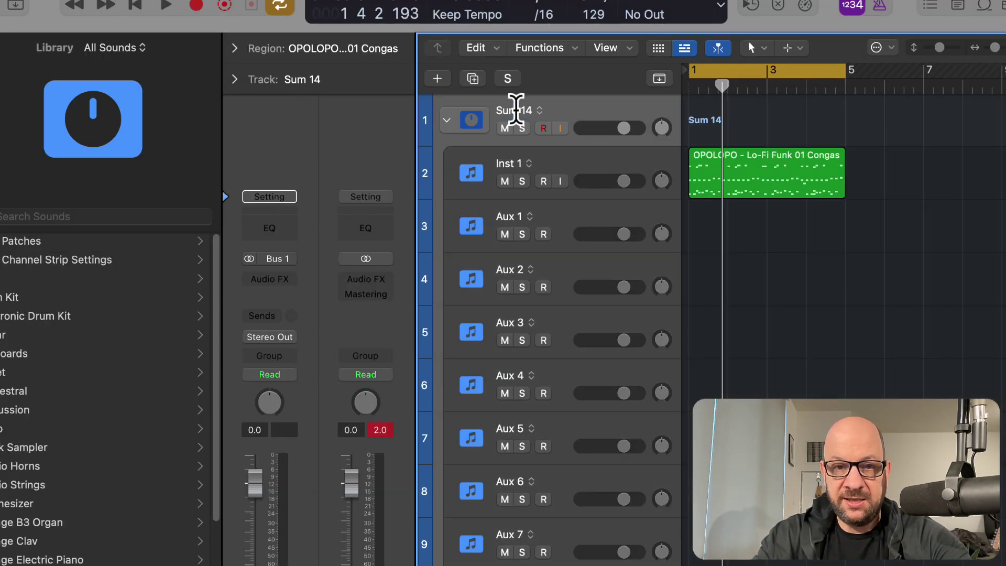
type("DRUMS")
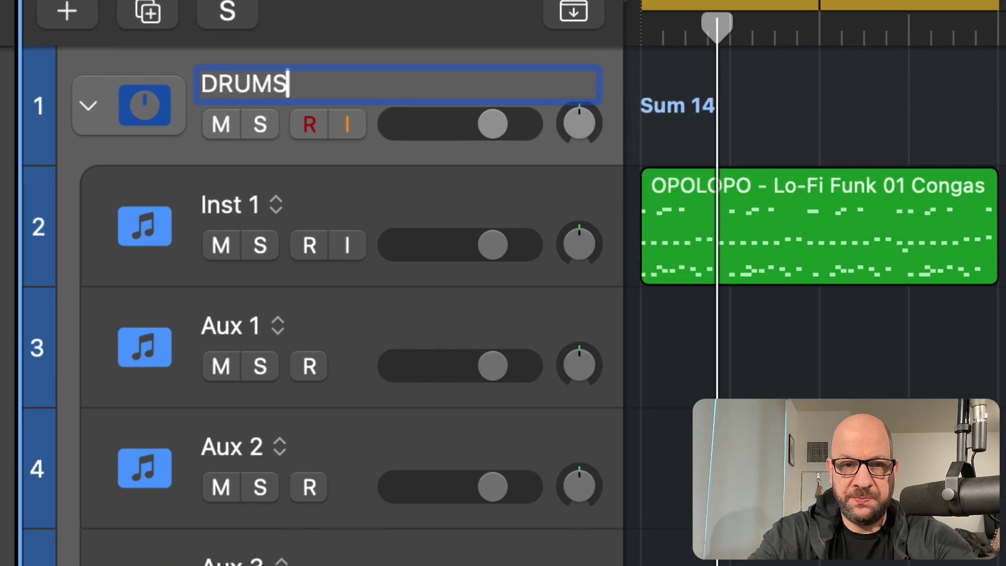
key("Return")
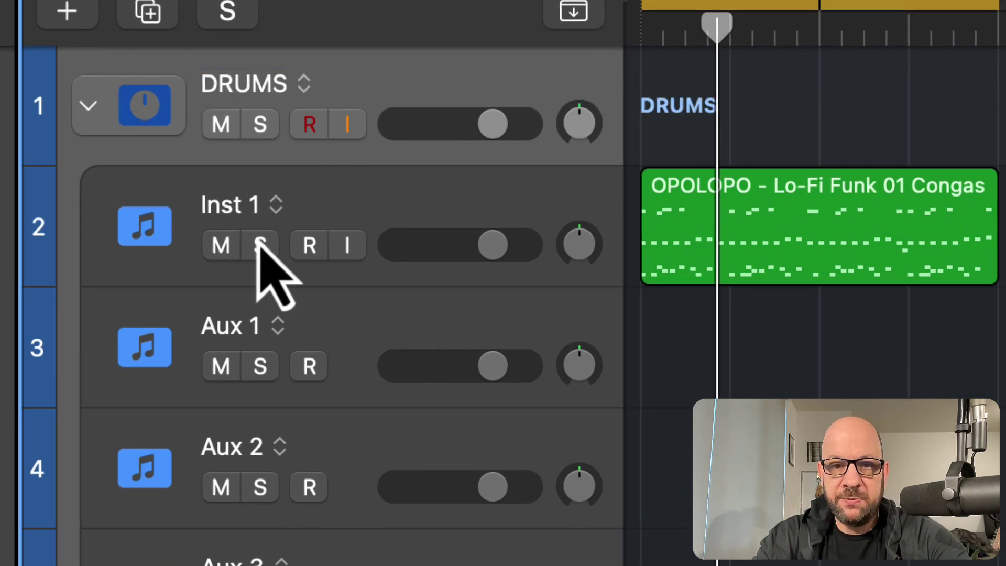
left_click(276, 204)
key("Escape")
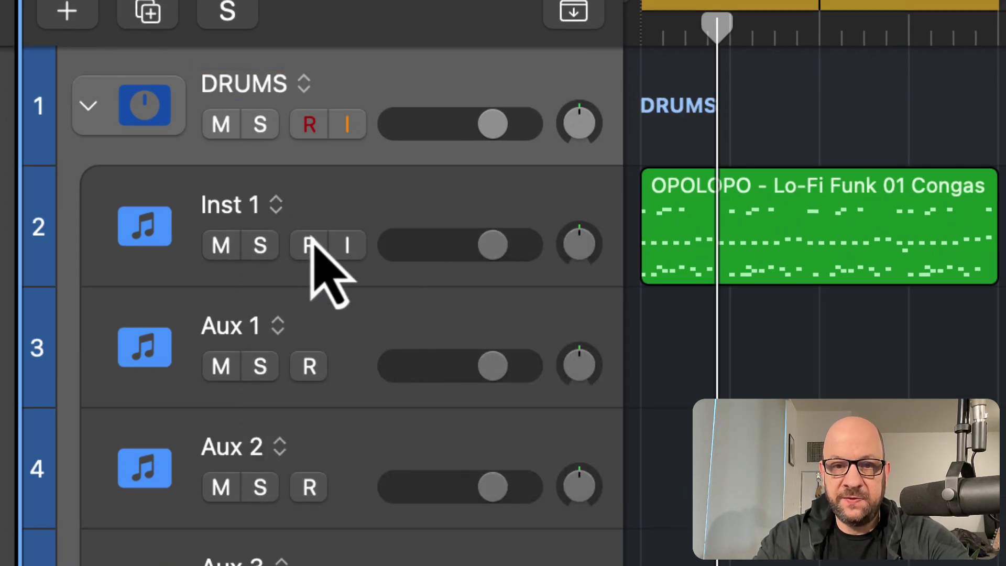
Select Inst 1, leave its icon unchanged, and start playback
left_click(145, 226)
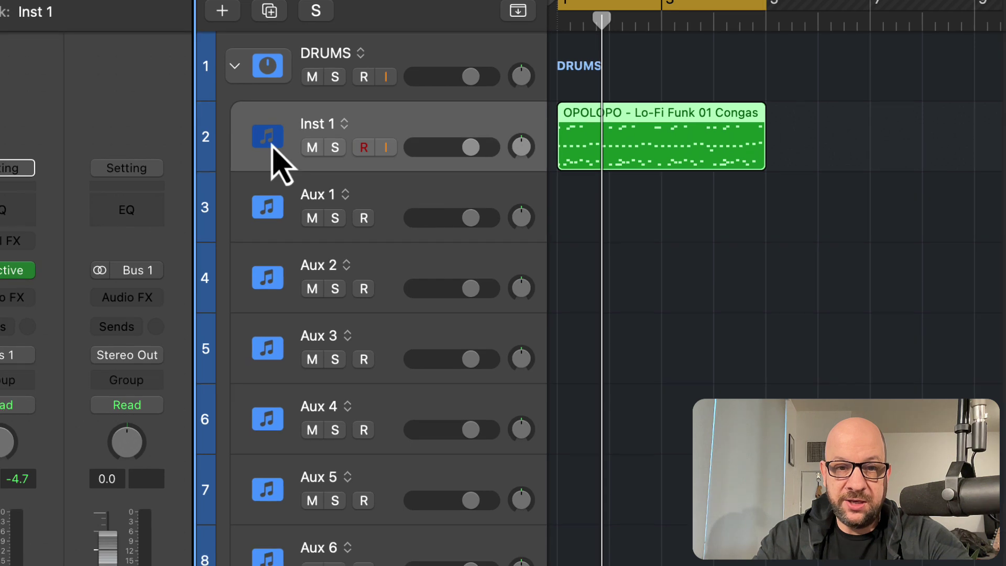
left_click(270, 140)
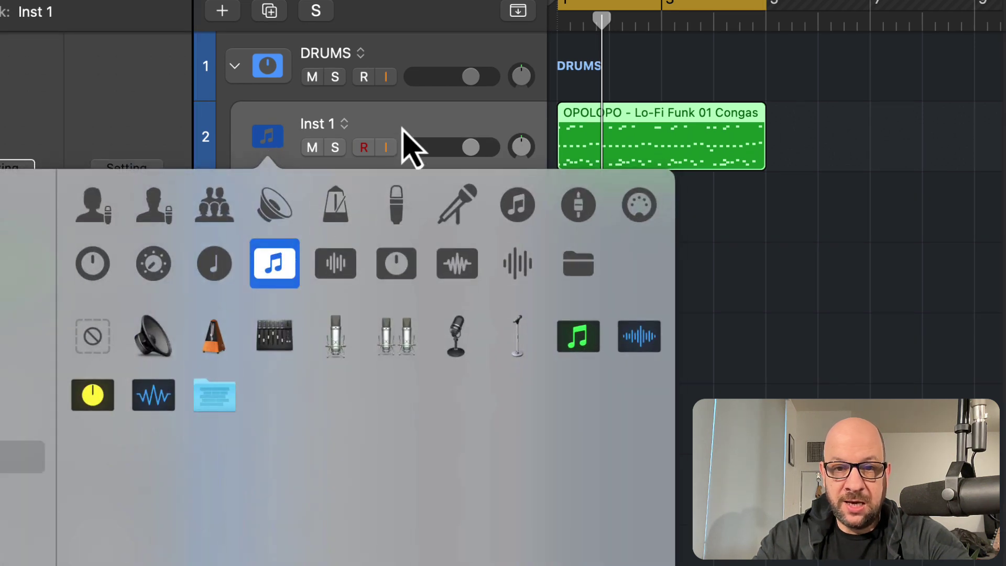
left_click(440, 119)
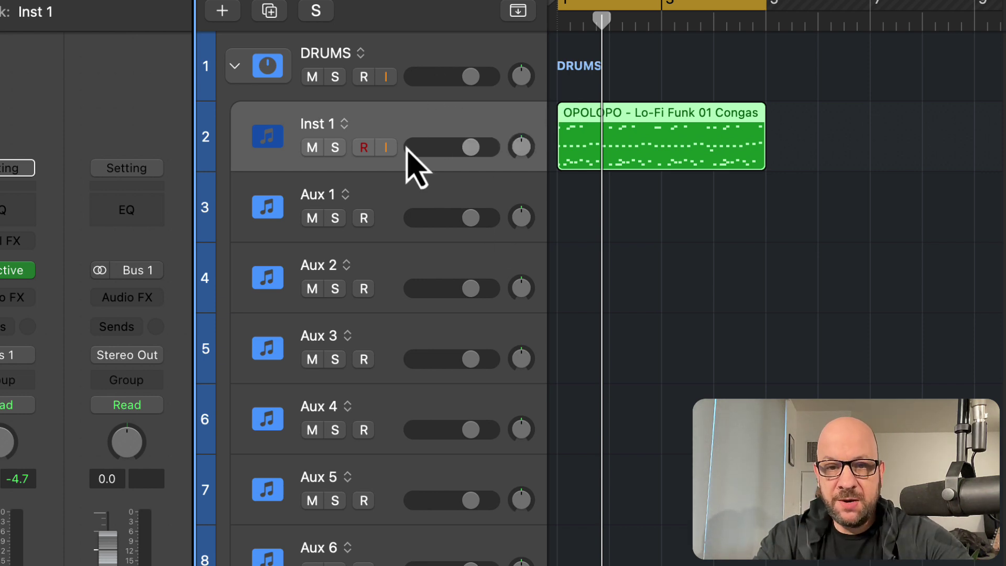
key("space")
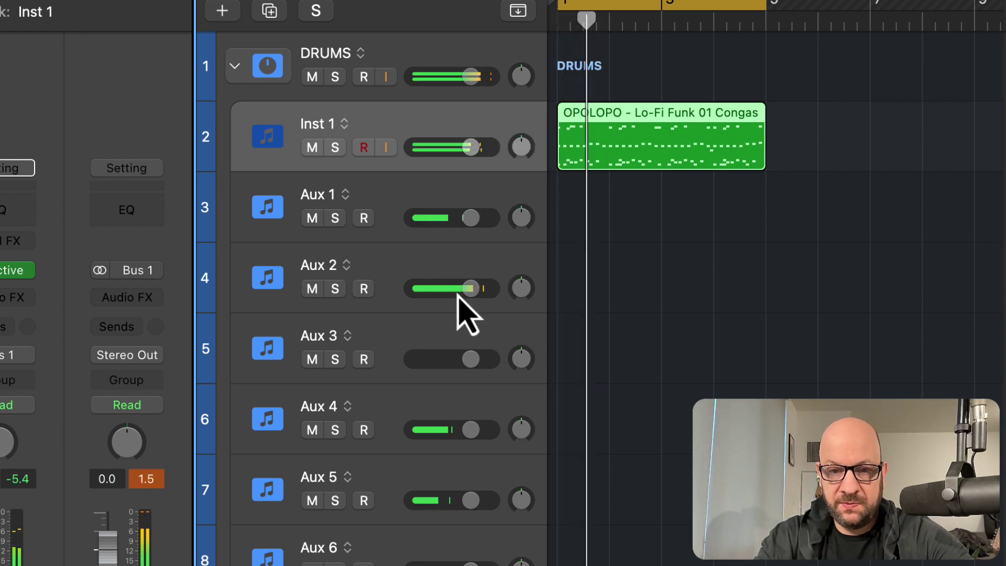
Audition Aux 4 and then Aux 1 solo, then clear the solo
left_click(343, 430)
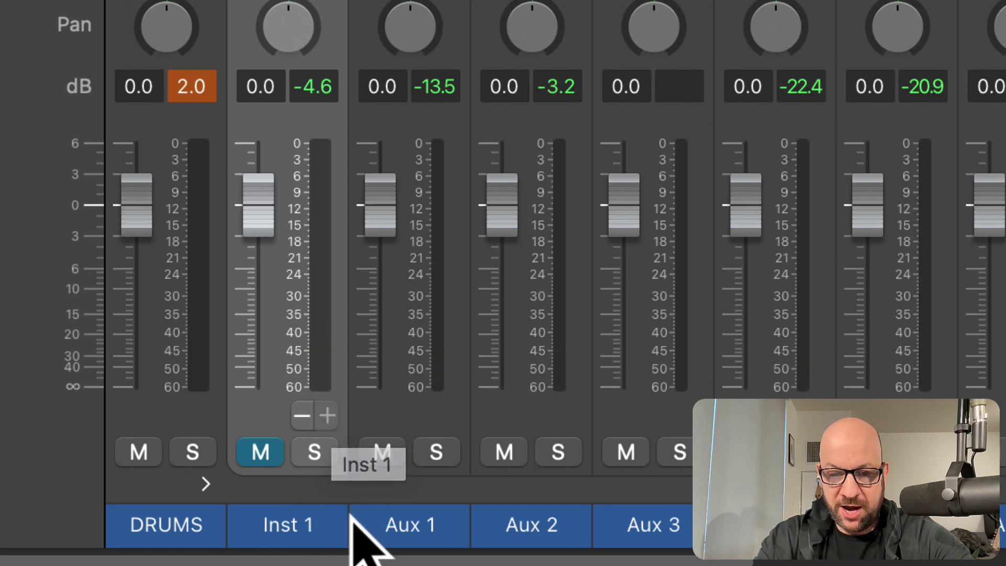
left_click(438, 454)
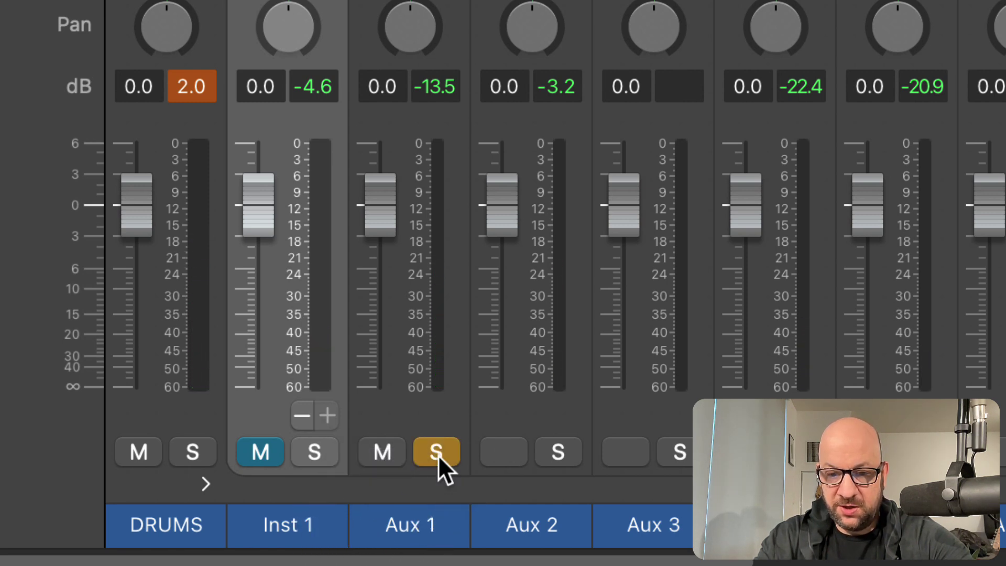
left_click(438, 454)
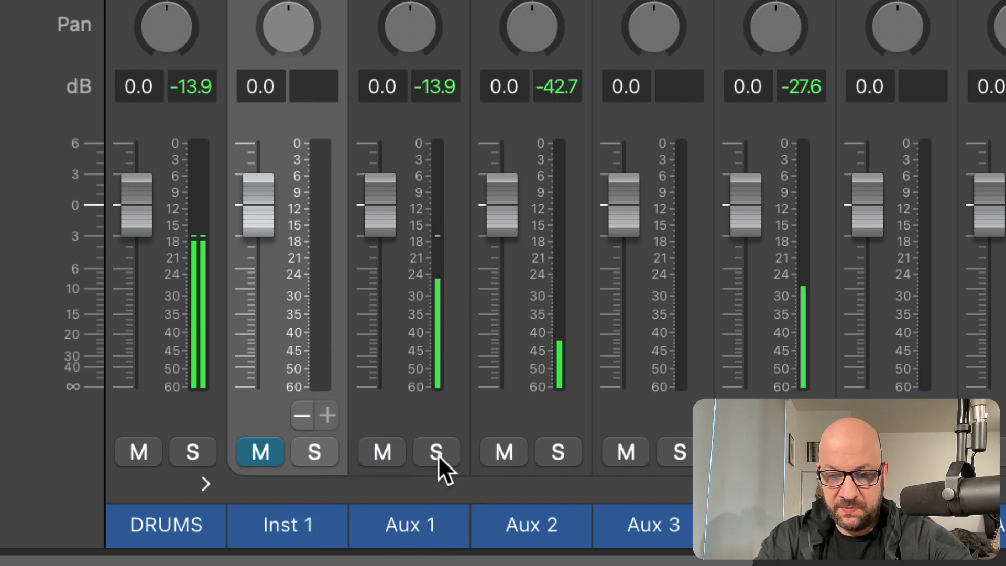
Compare Inst 1 muted and unmuted, leaving it muted so only aux outputs play
left_click(262, 452)
left_click(261, 450)
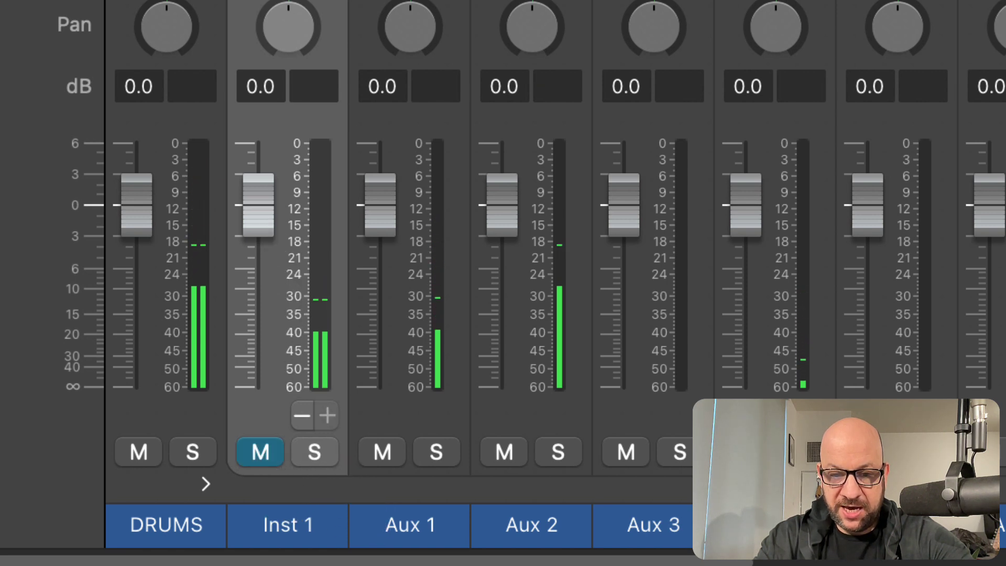
left_click(260, 451)
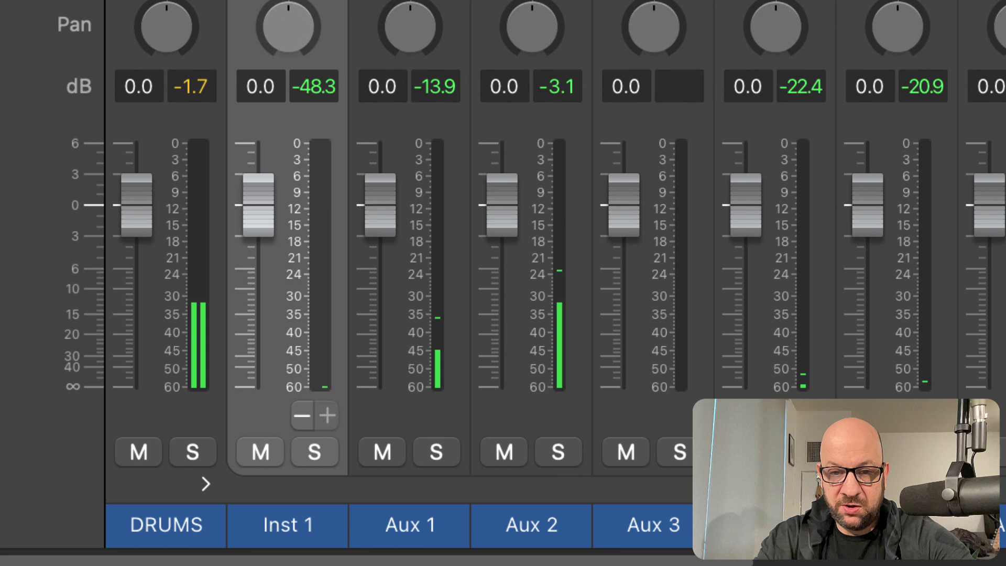
left_click(266, 449)
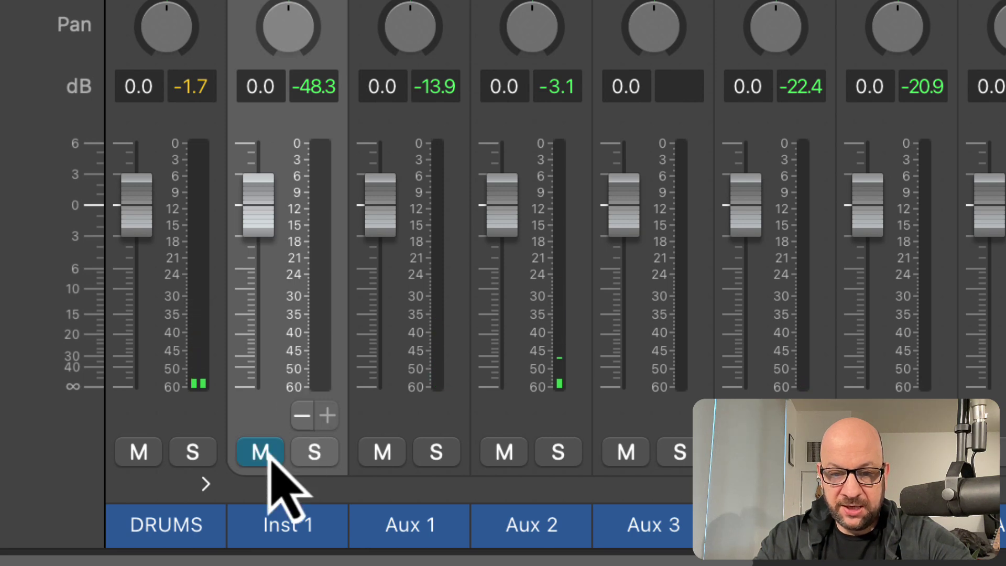
scroll(337, 562, "right", 10)
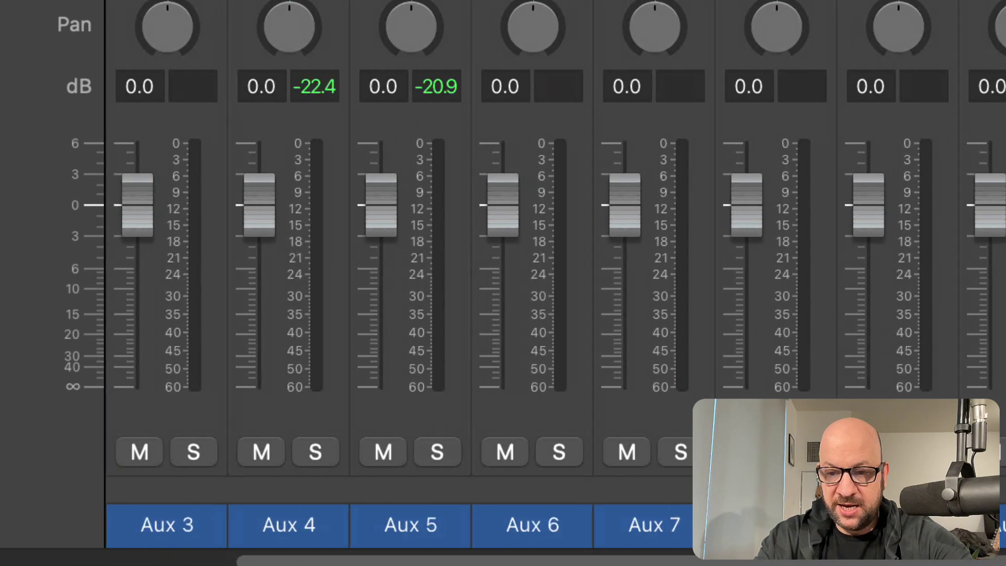
scroll(337, 562, "left", 6)
scroll(337, 562, "left", 2)
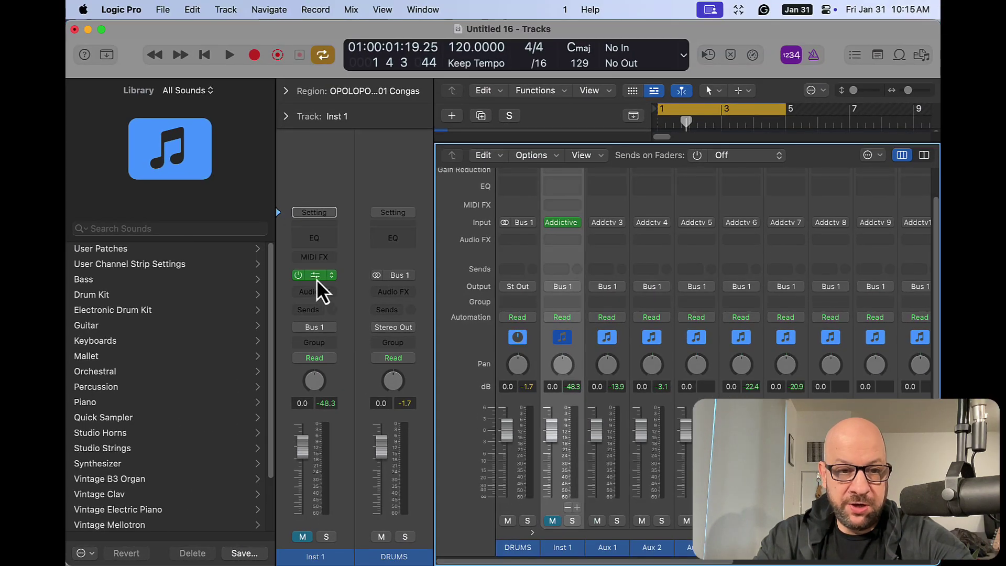
Open Addictive Drums 2, load Blue Oyster's Led Big kit, and audition Dead Beat 08 Hihat 8th
left_click(315, 276)
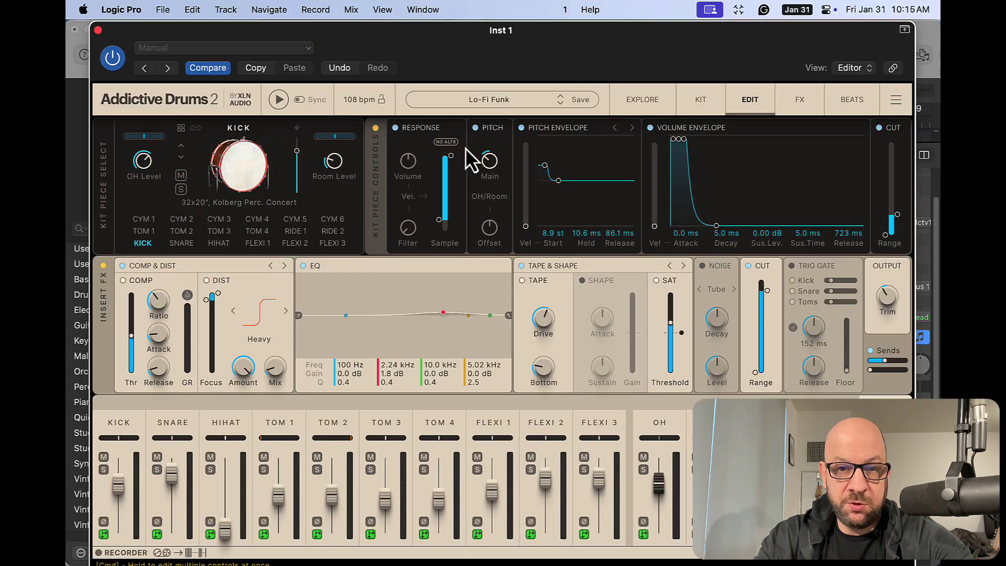
left_click(699, 101)
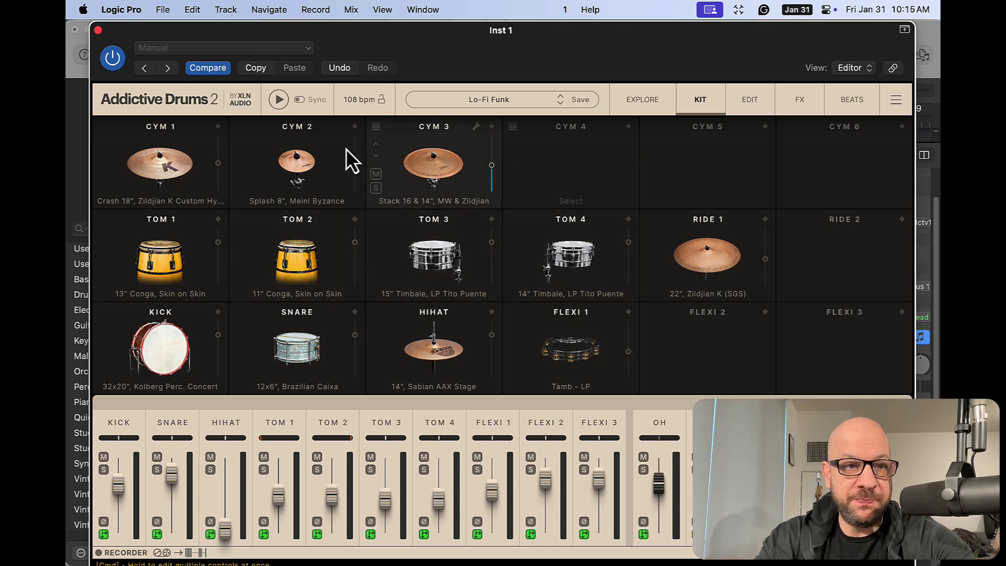
left_click(642, 100)
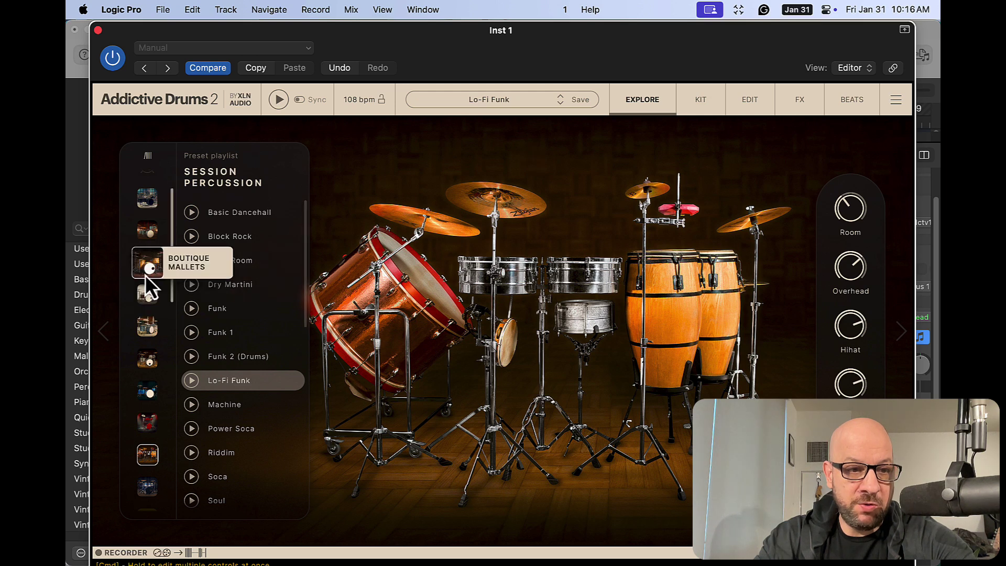
left_click(146, 231)
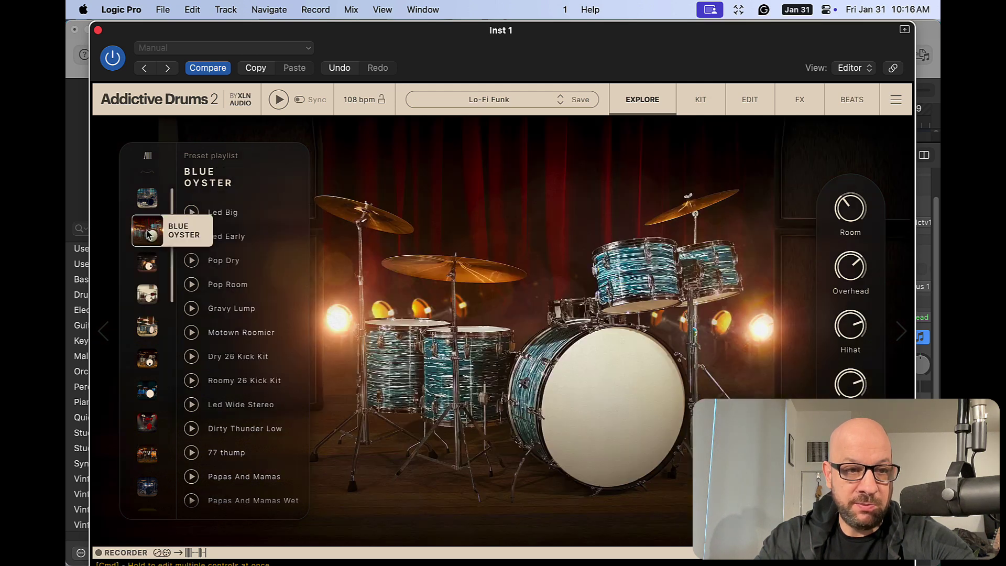
left_click(193, 214)
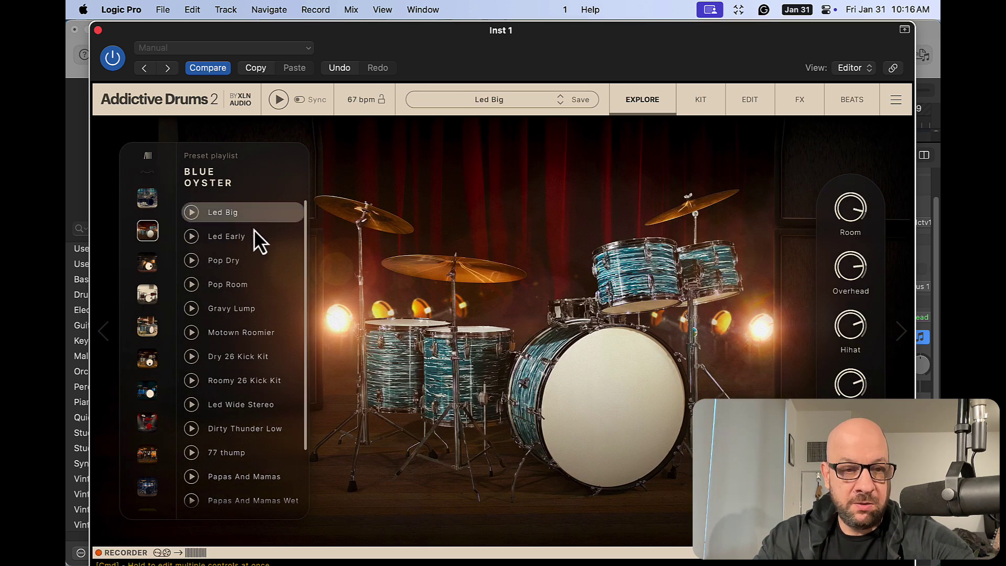
left_click(852, 100)
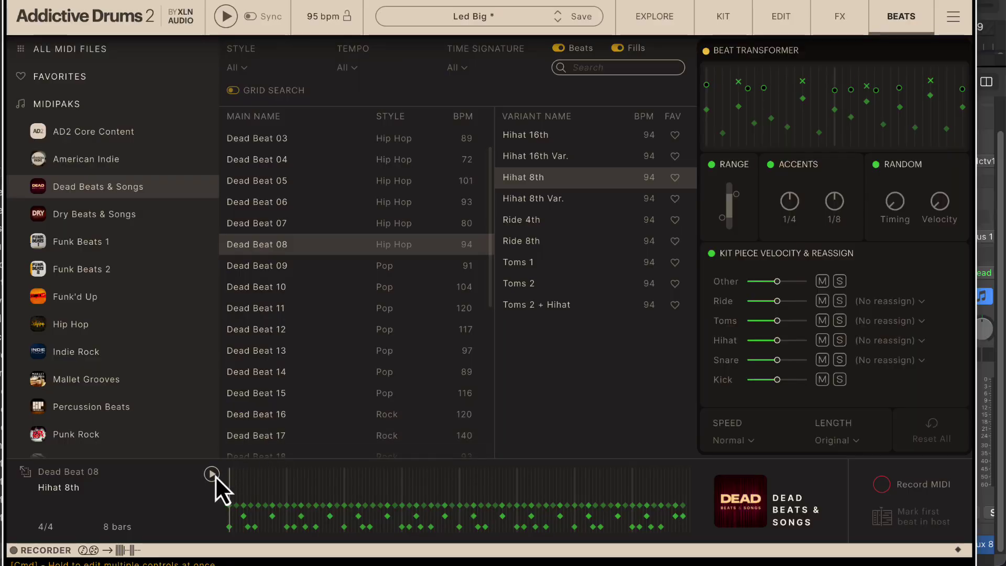
left_click(266, 488)
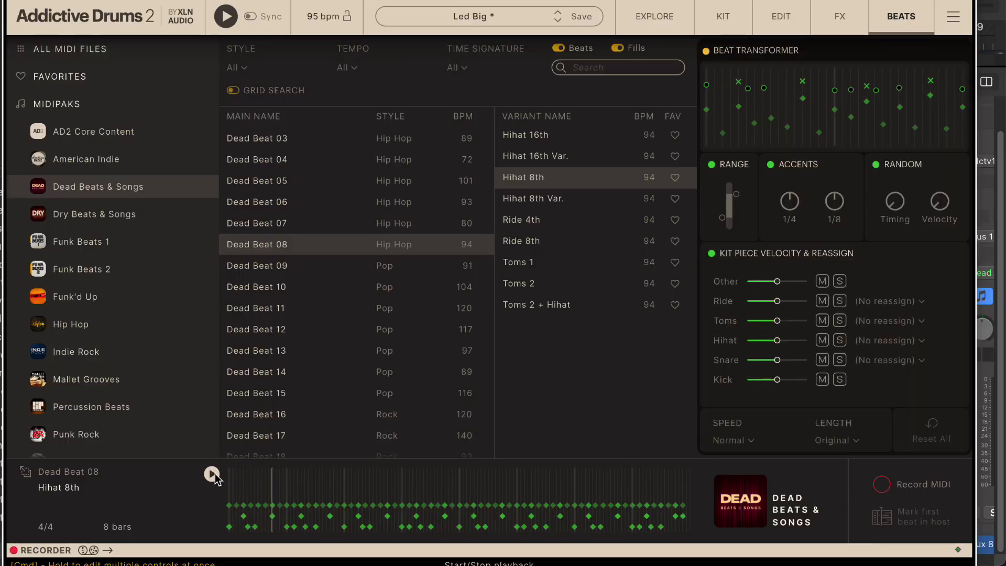
Close the Addictive Drums 2 window and mute Inst 1 again in the mixer
key("super+w")
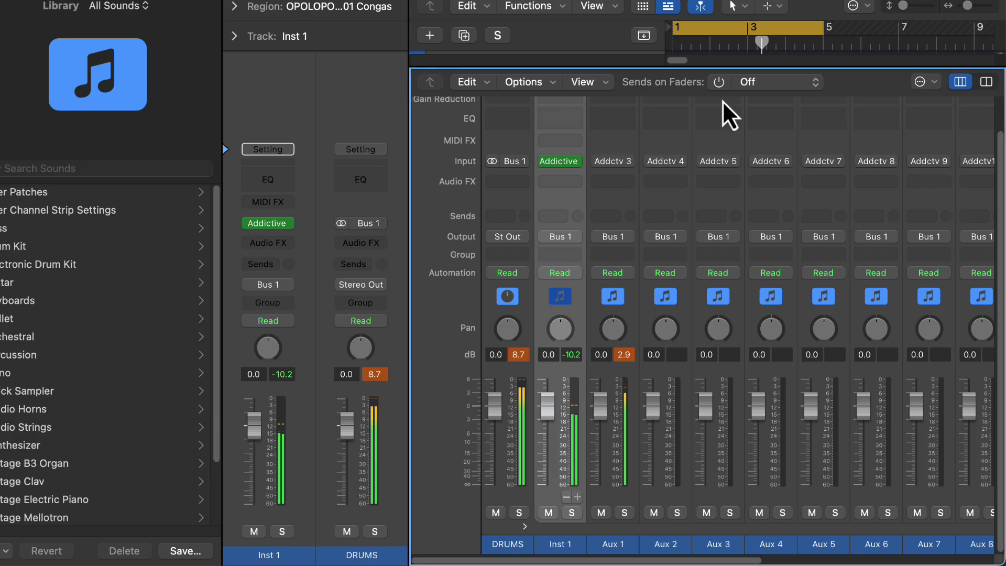
left_click(548, 512)
scroll(552, 515, "right", 5)
scroll(733, 319, "right", 2)
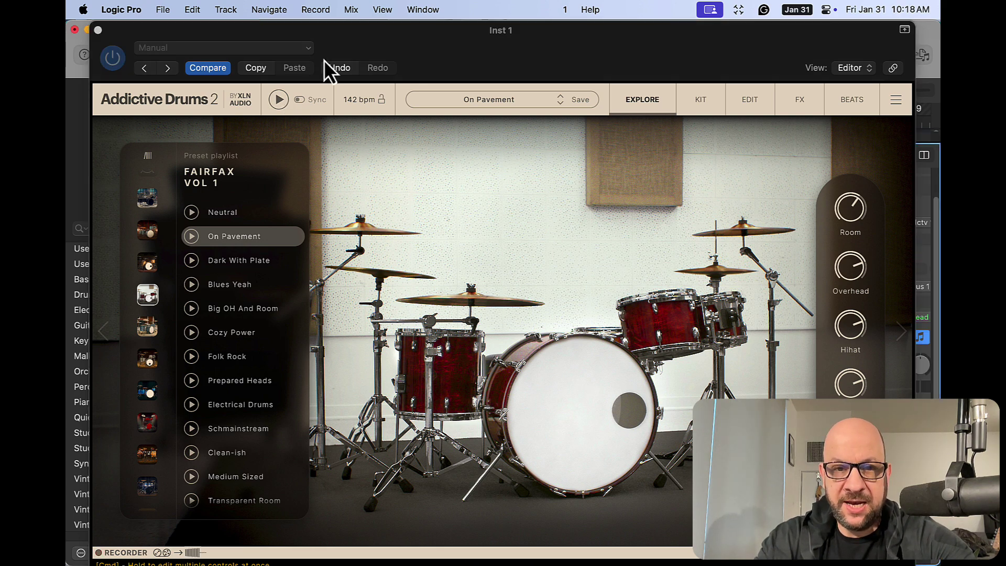
key("super+w")
Close the mixer with X and start saving the DRUMS summing stack as a Library patch
scroll(608, 283, "up", 2)
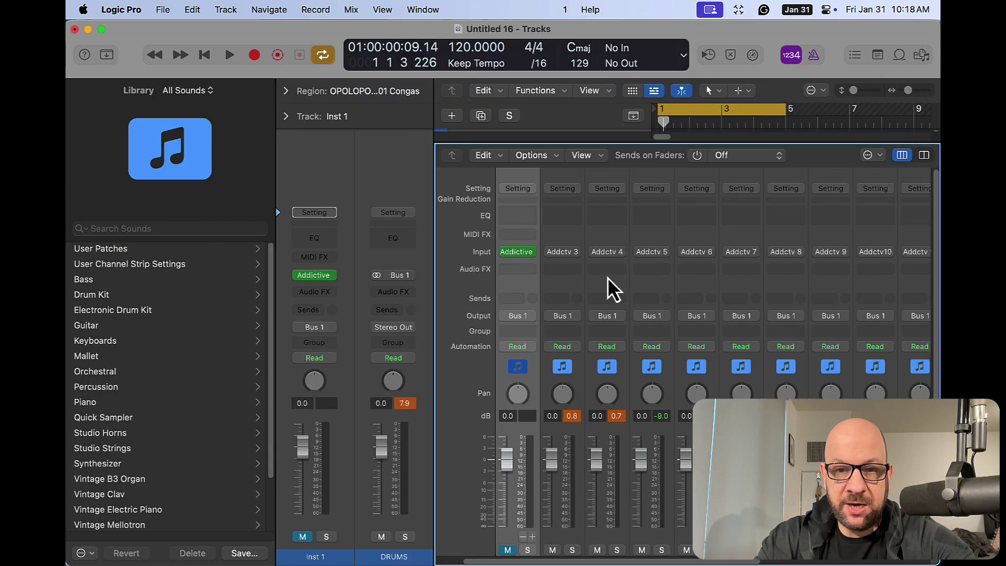
key("x")
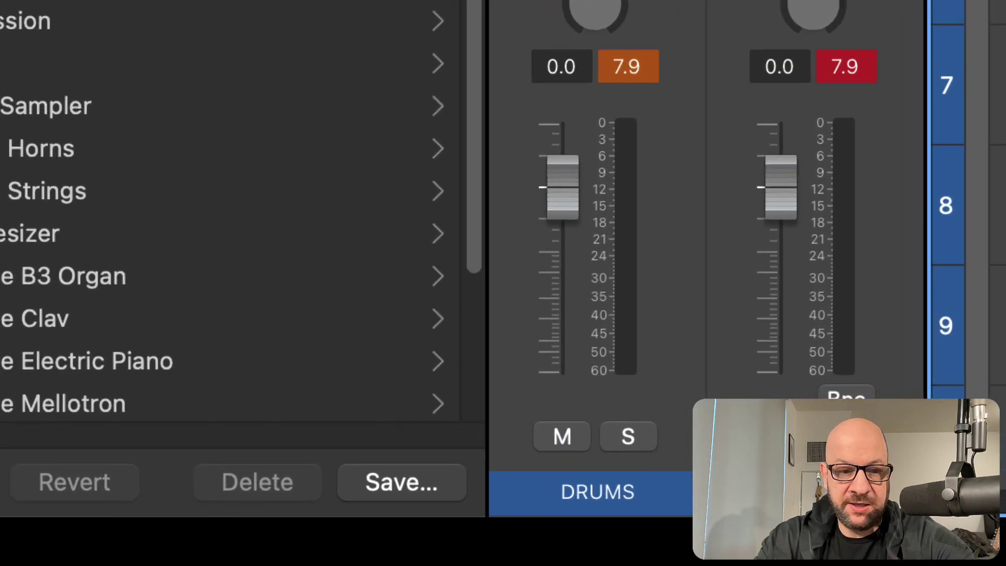
left_click(445, 489)
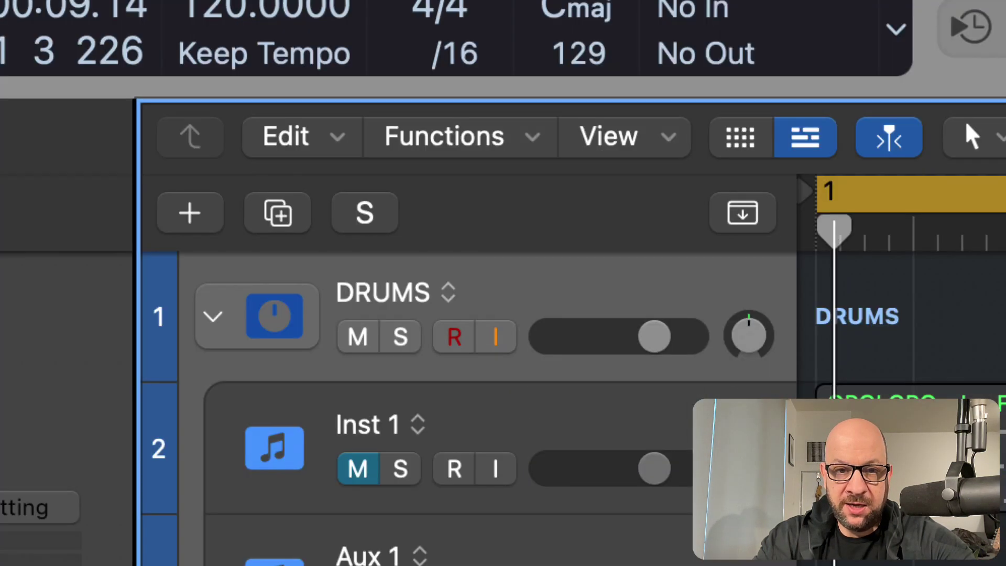